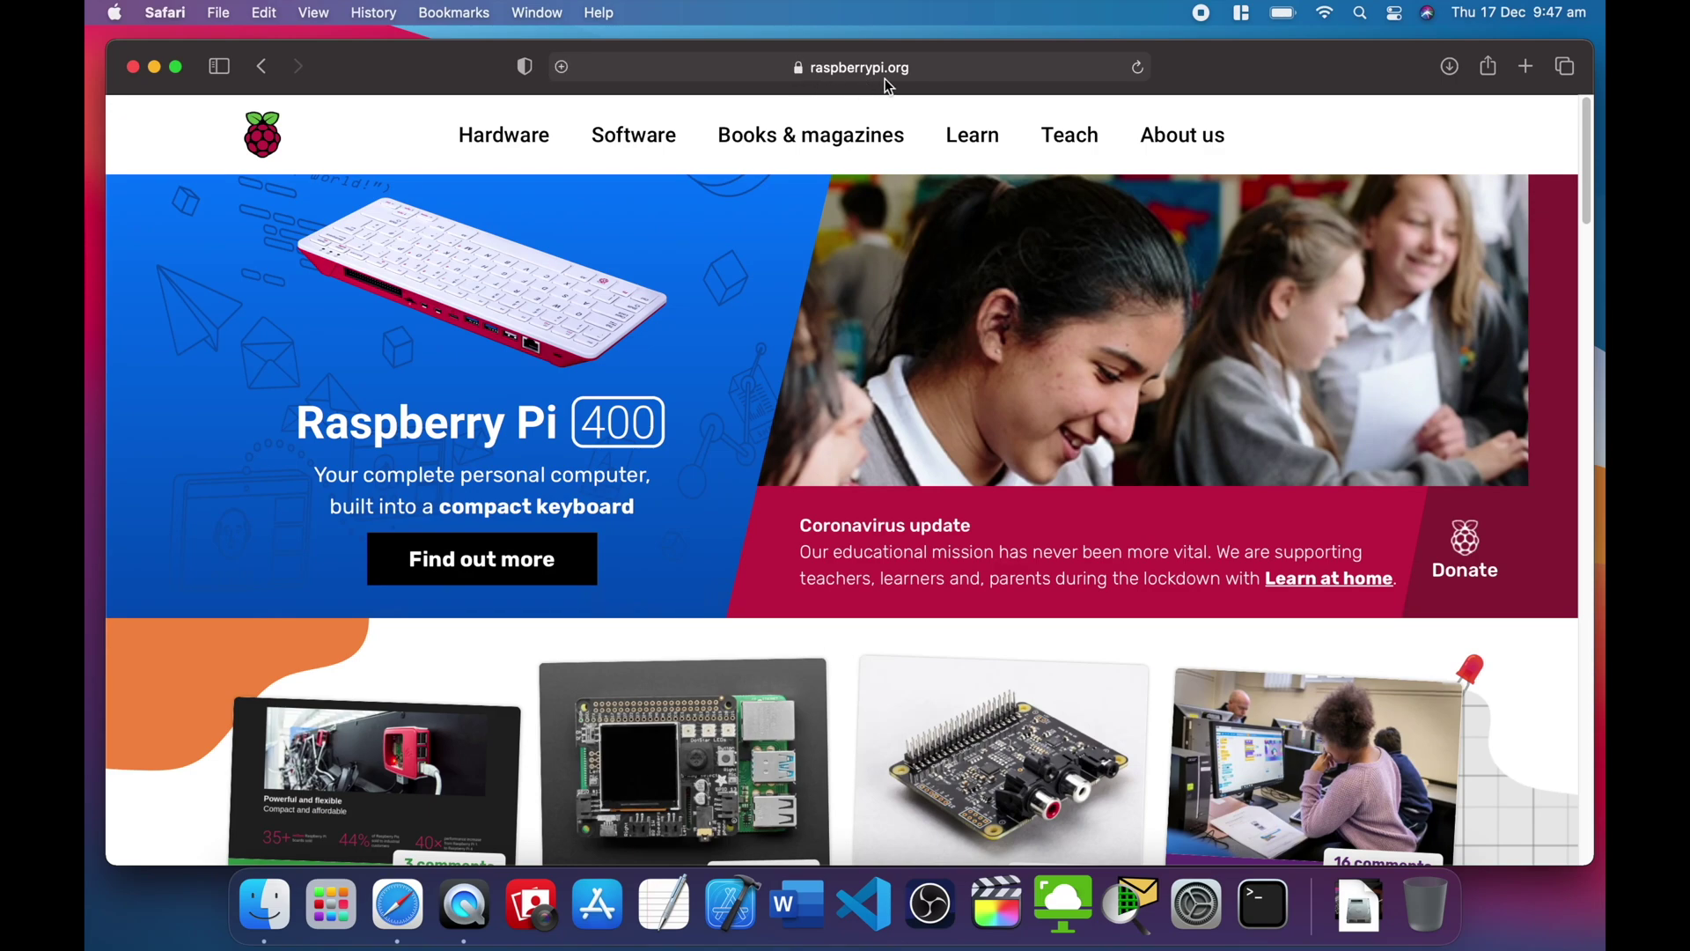
Step: Download Raspberry Pi Imager for macOS from the Software page, allowing downloads from raspberrypi.org
mouse_move(655, 150)
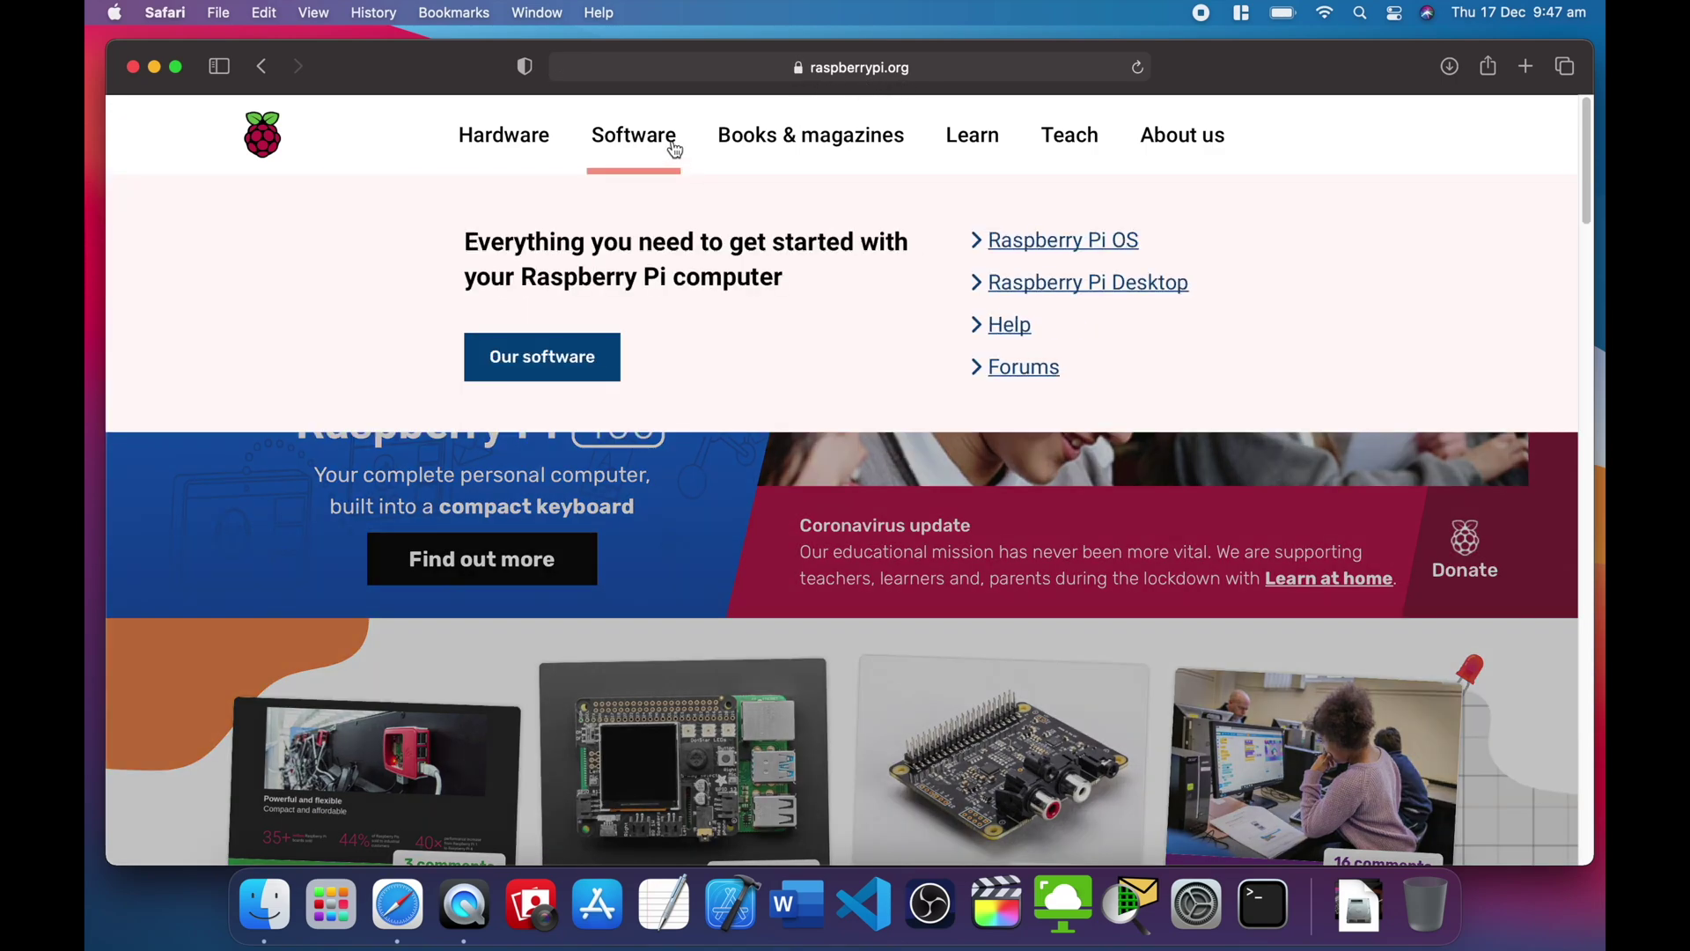
click(653, 146)
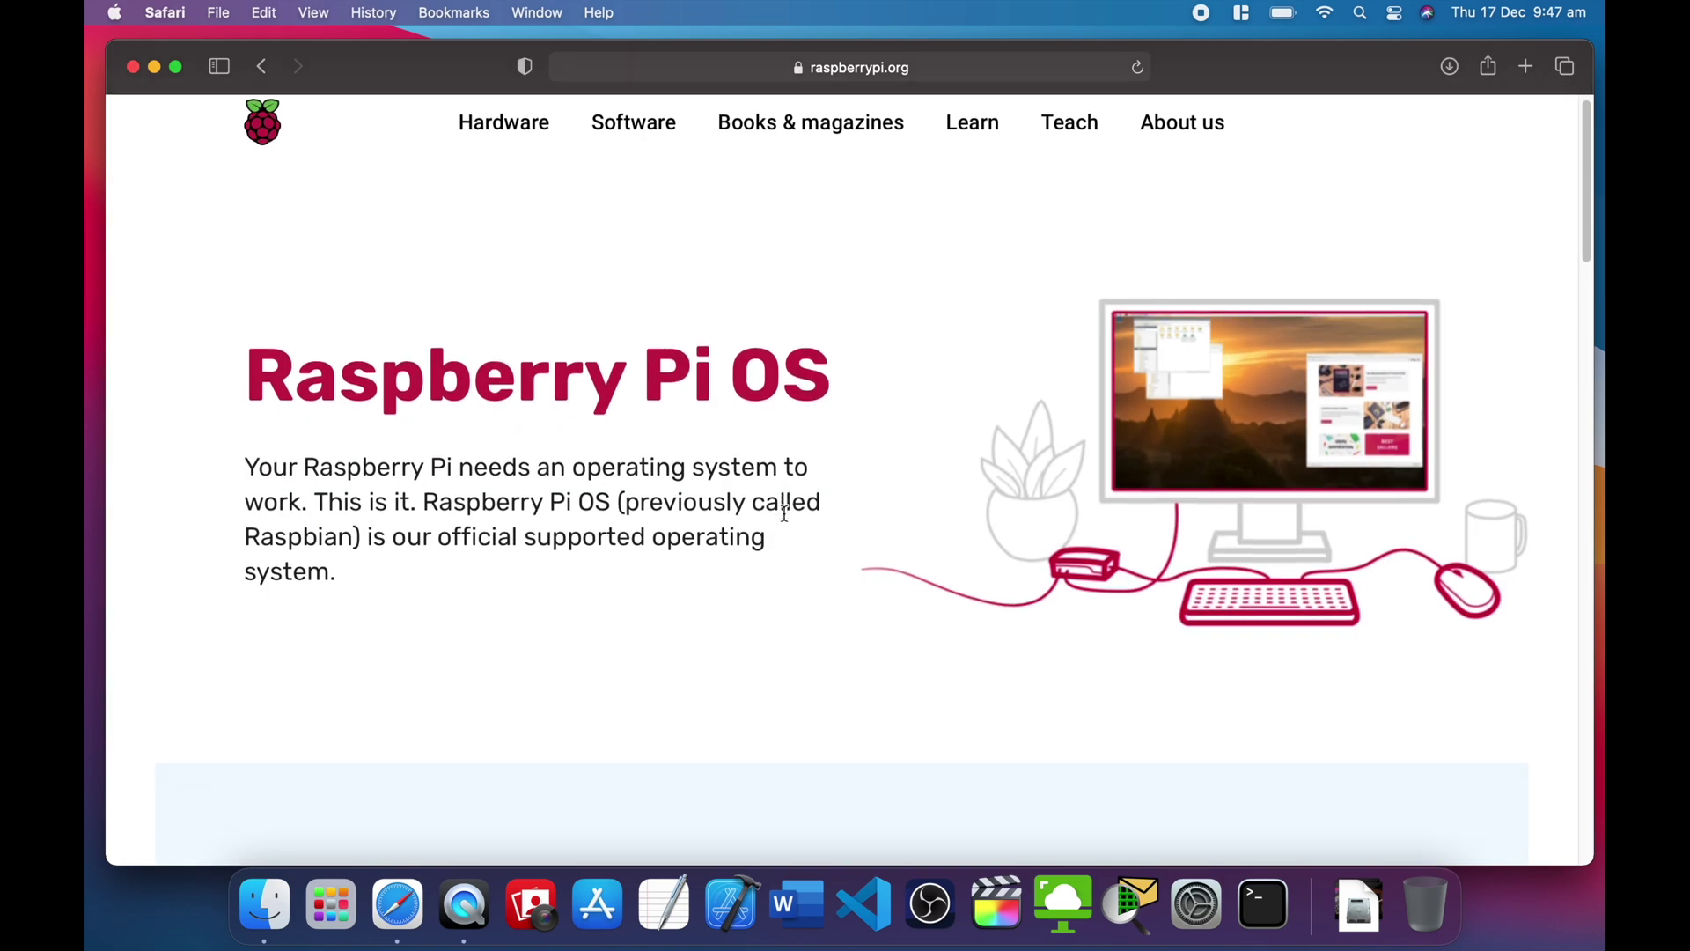
scroll(783, 519, down, 5)
scroll(786, 521, down, 10)
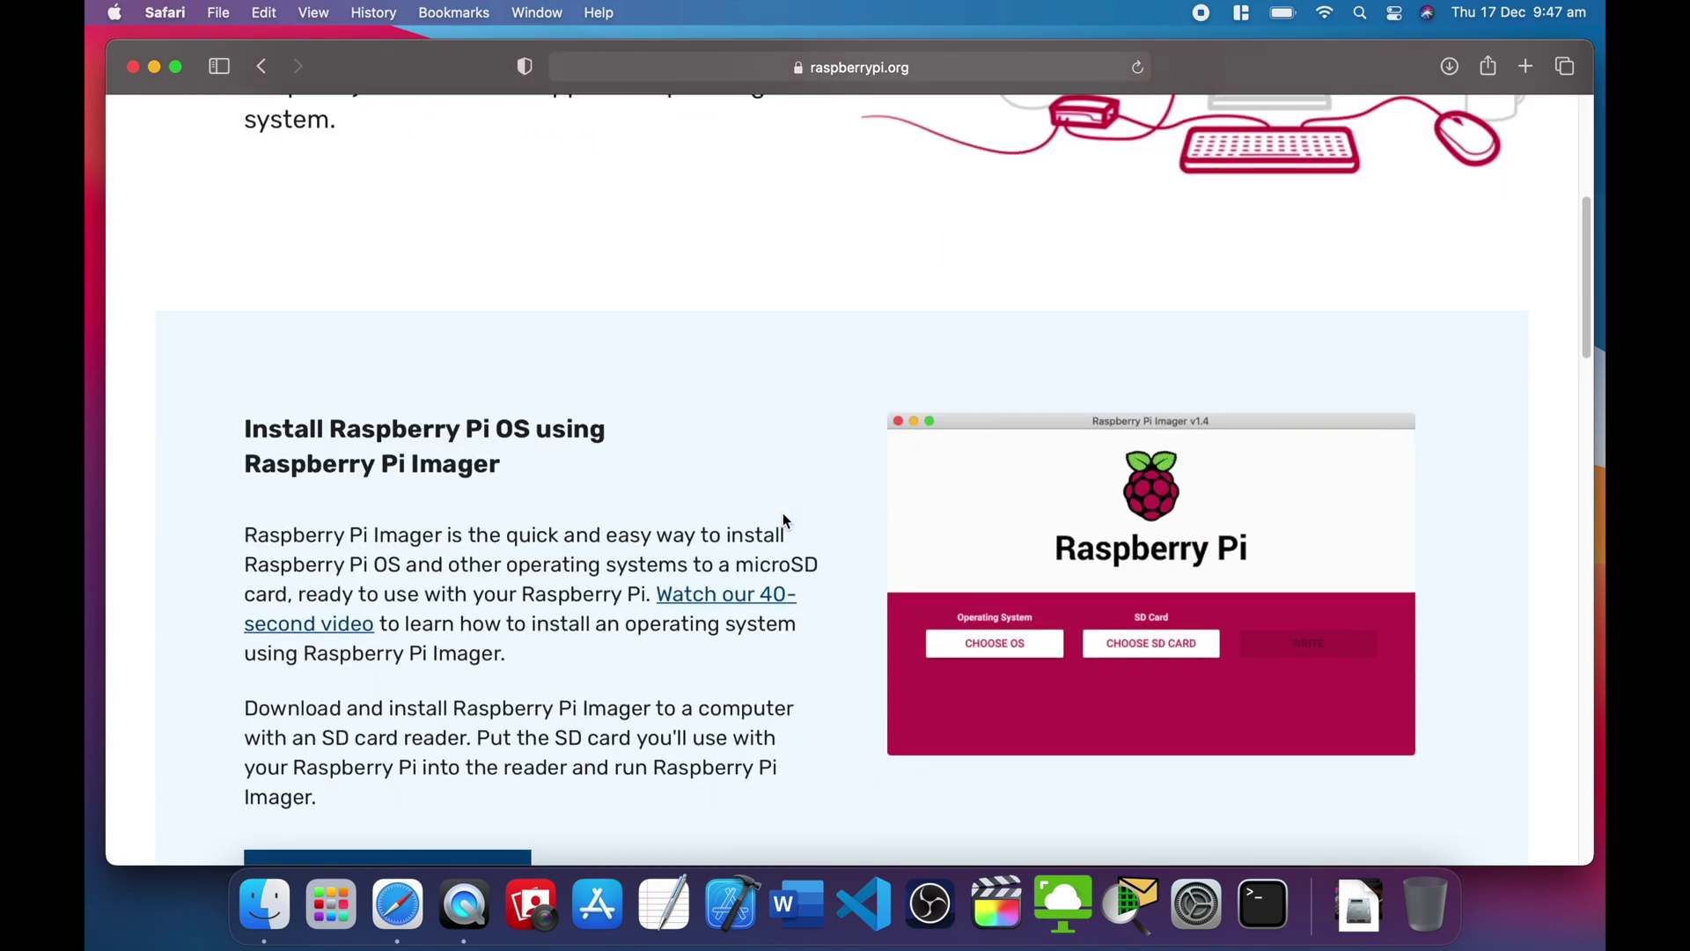
scroll(786, 521, down, 1)
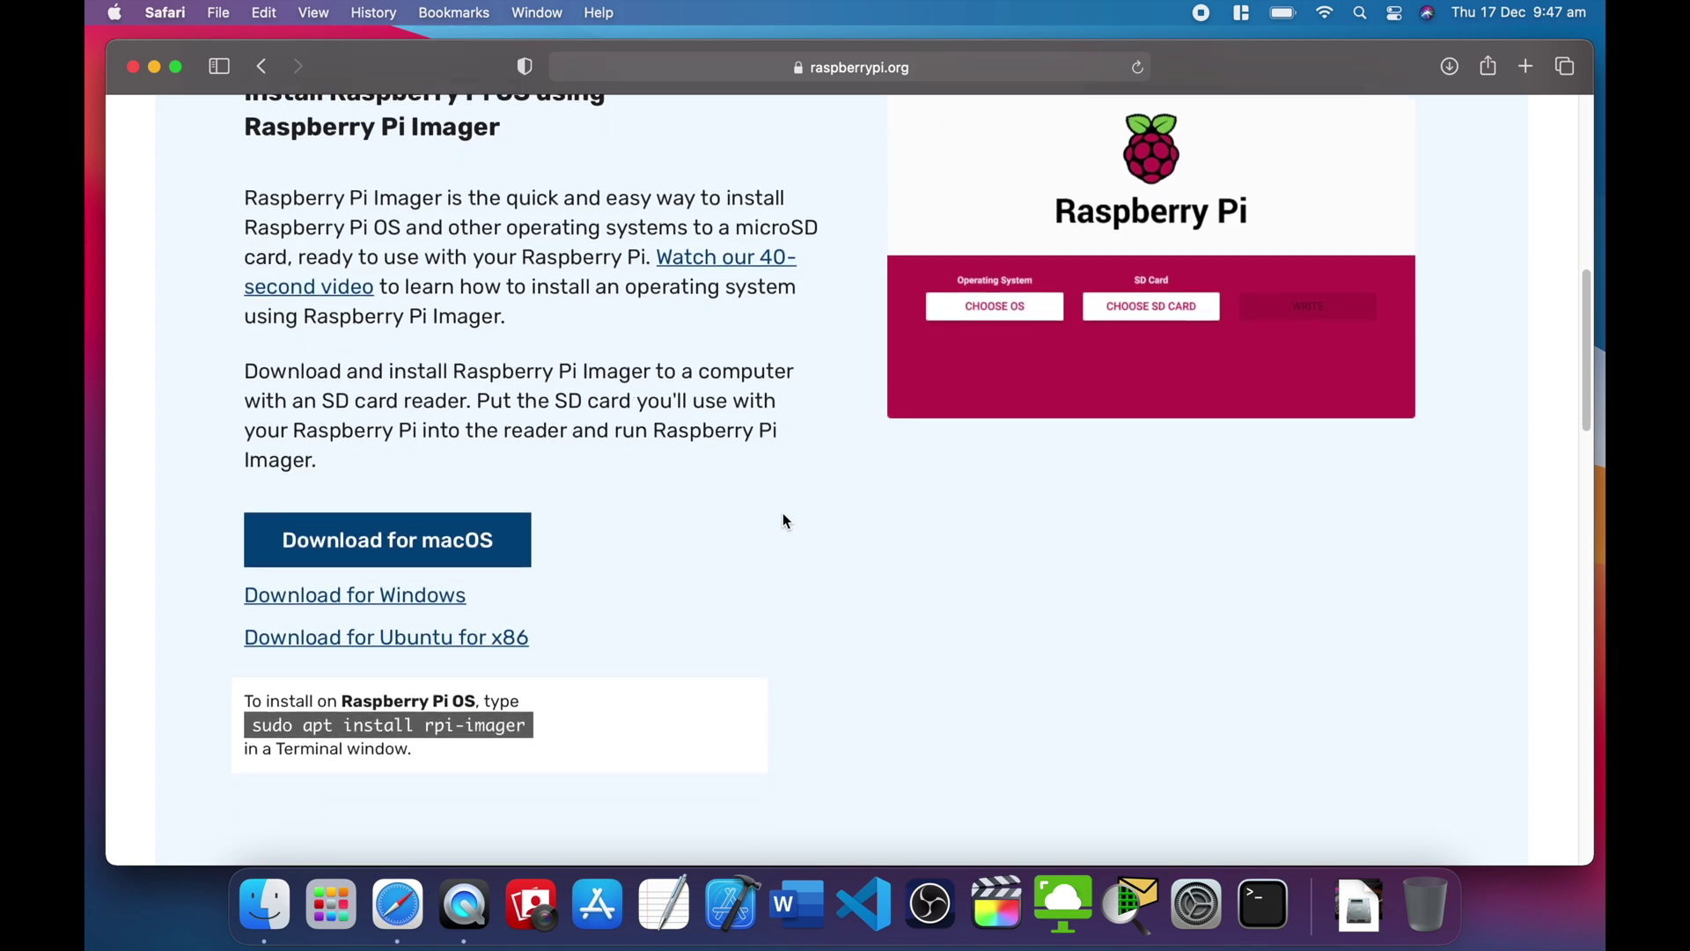
scroll(786, 521, up, 2)
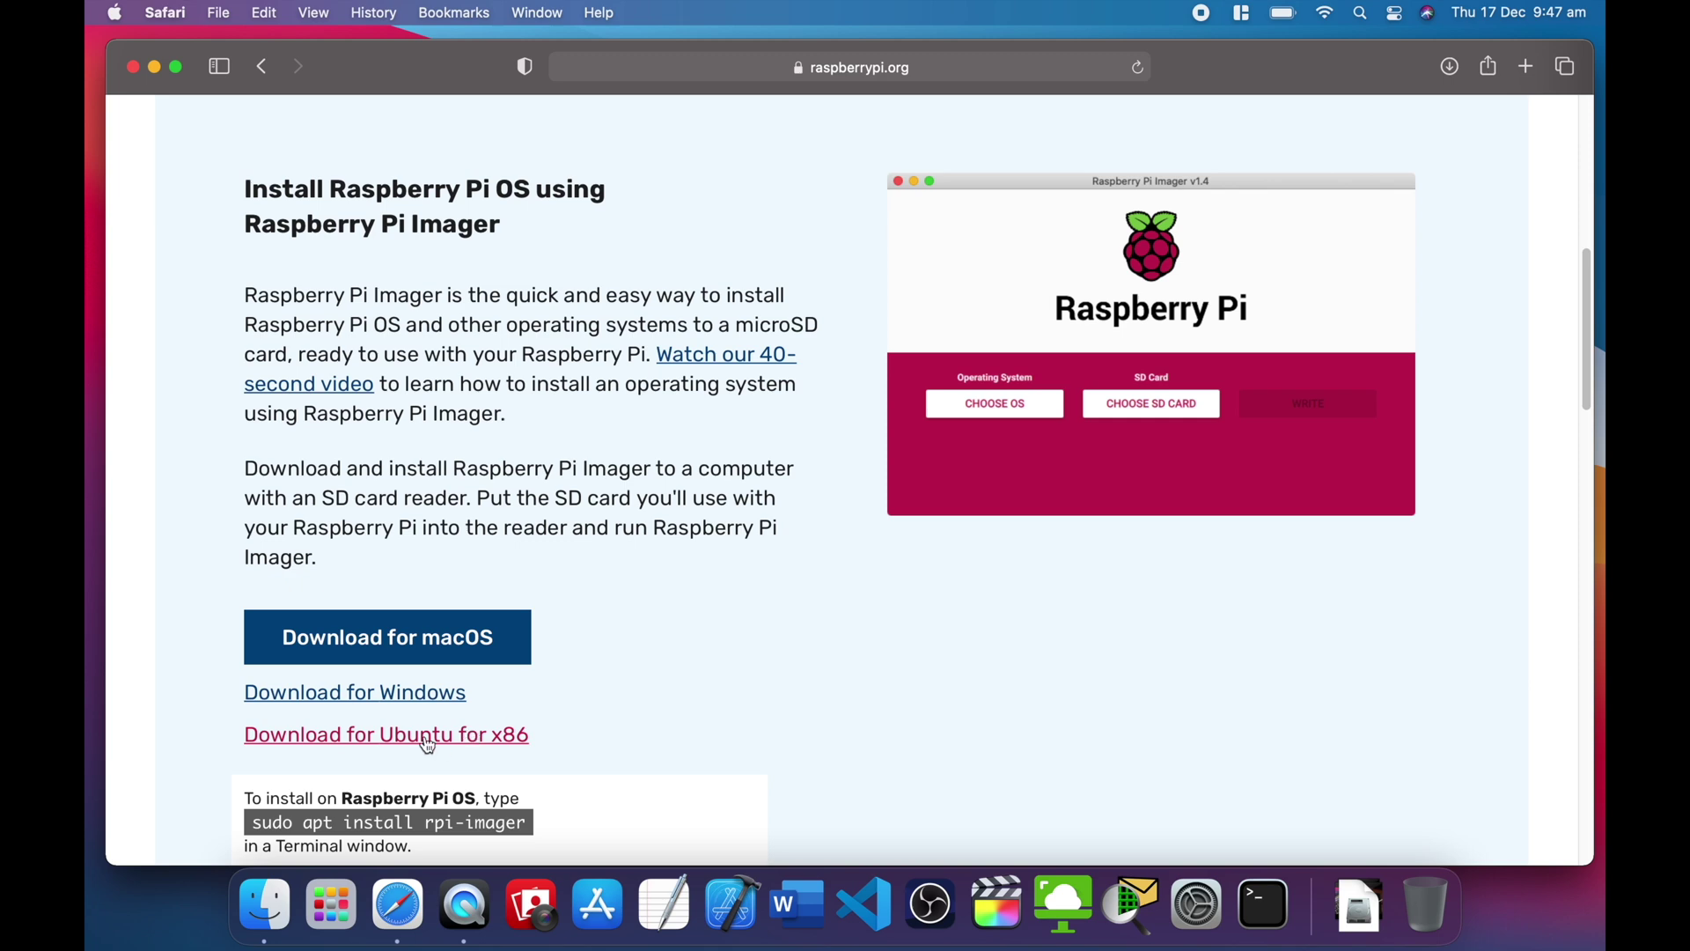
click(479, 644)
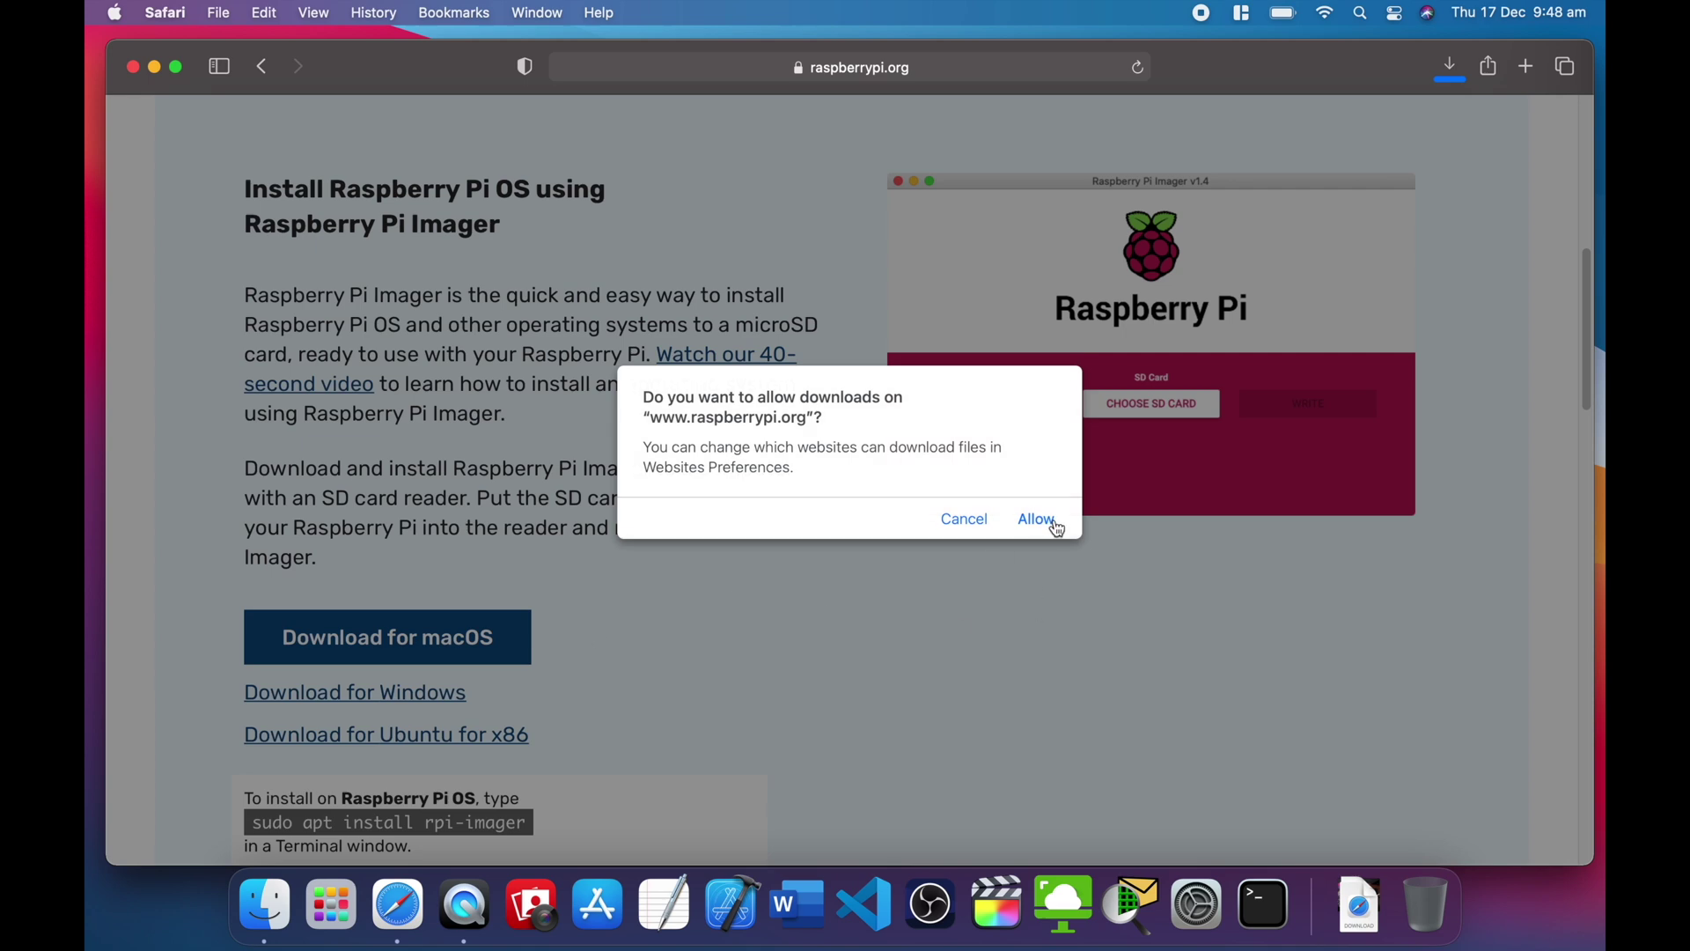
click(1055, 524)
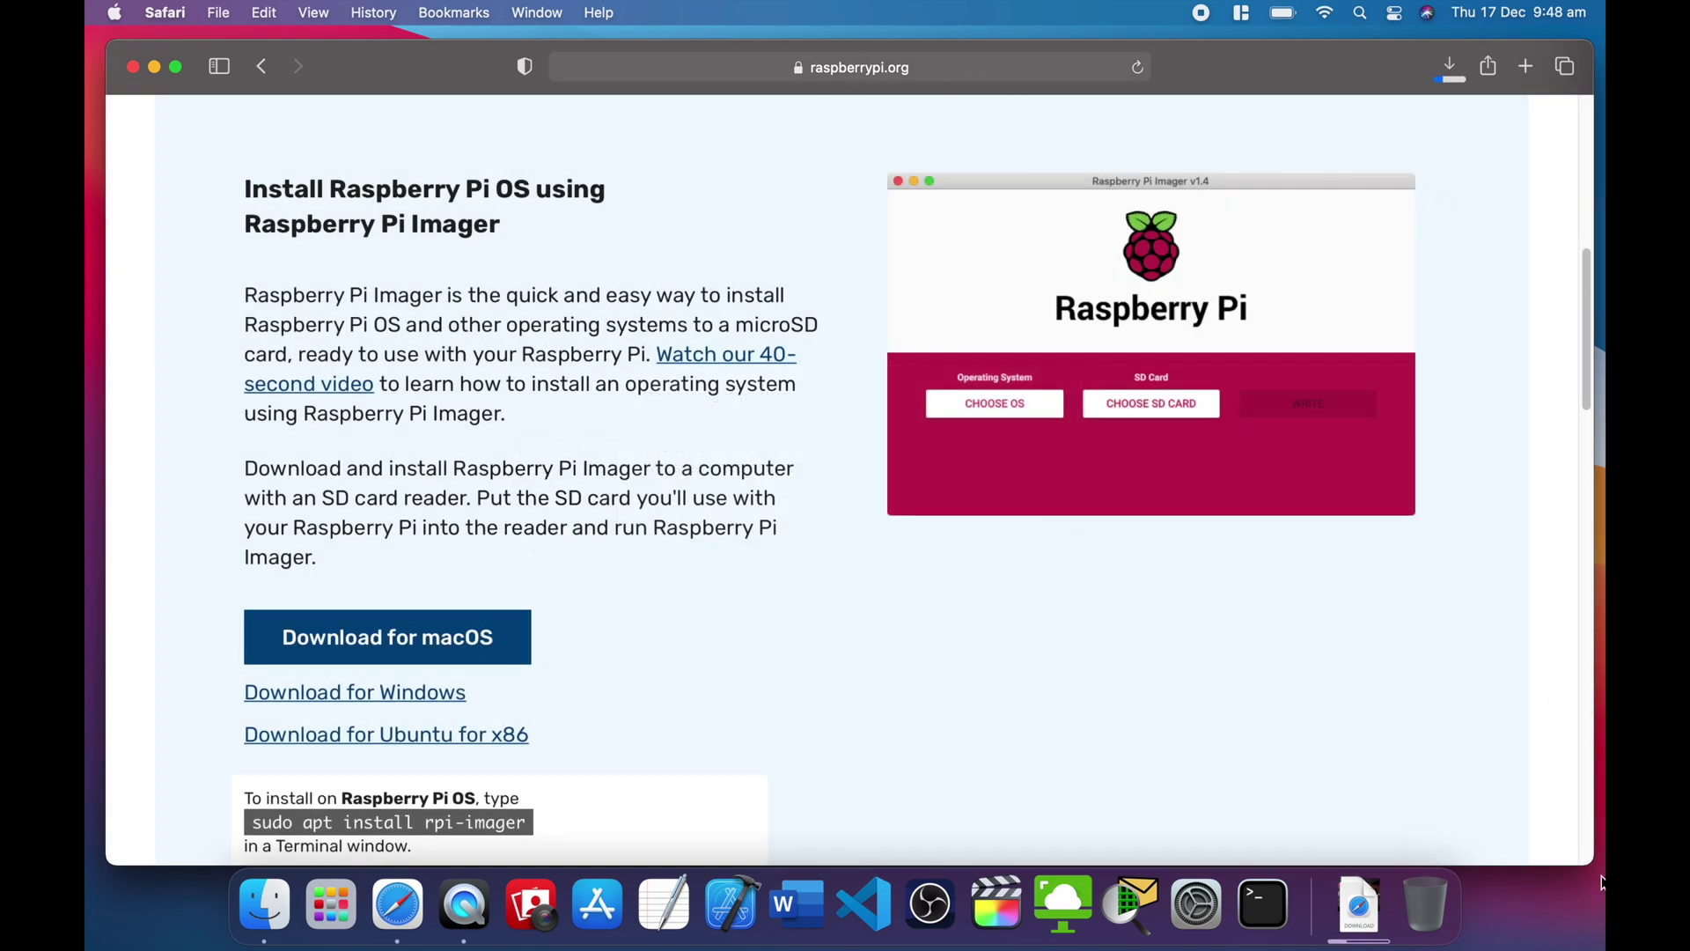
Step: Copy Raspberry Pi Imager from imager_1.5.dmg into Applications and launch it, suppressing future warnings
click(1356, 903)
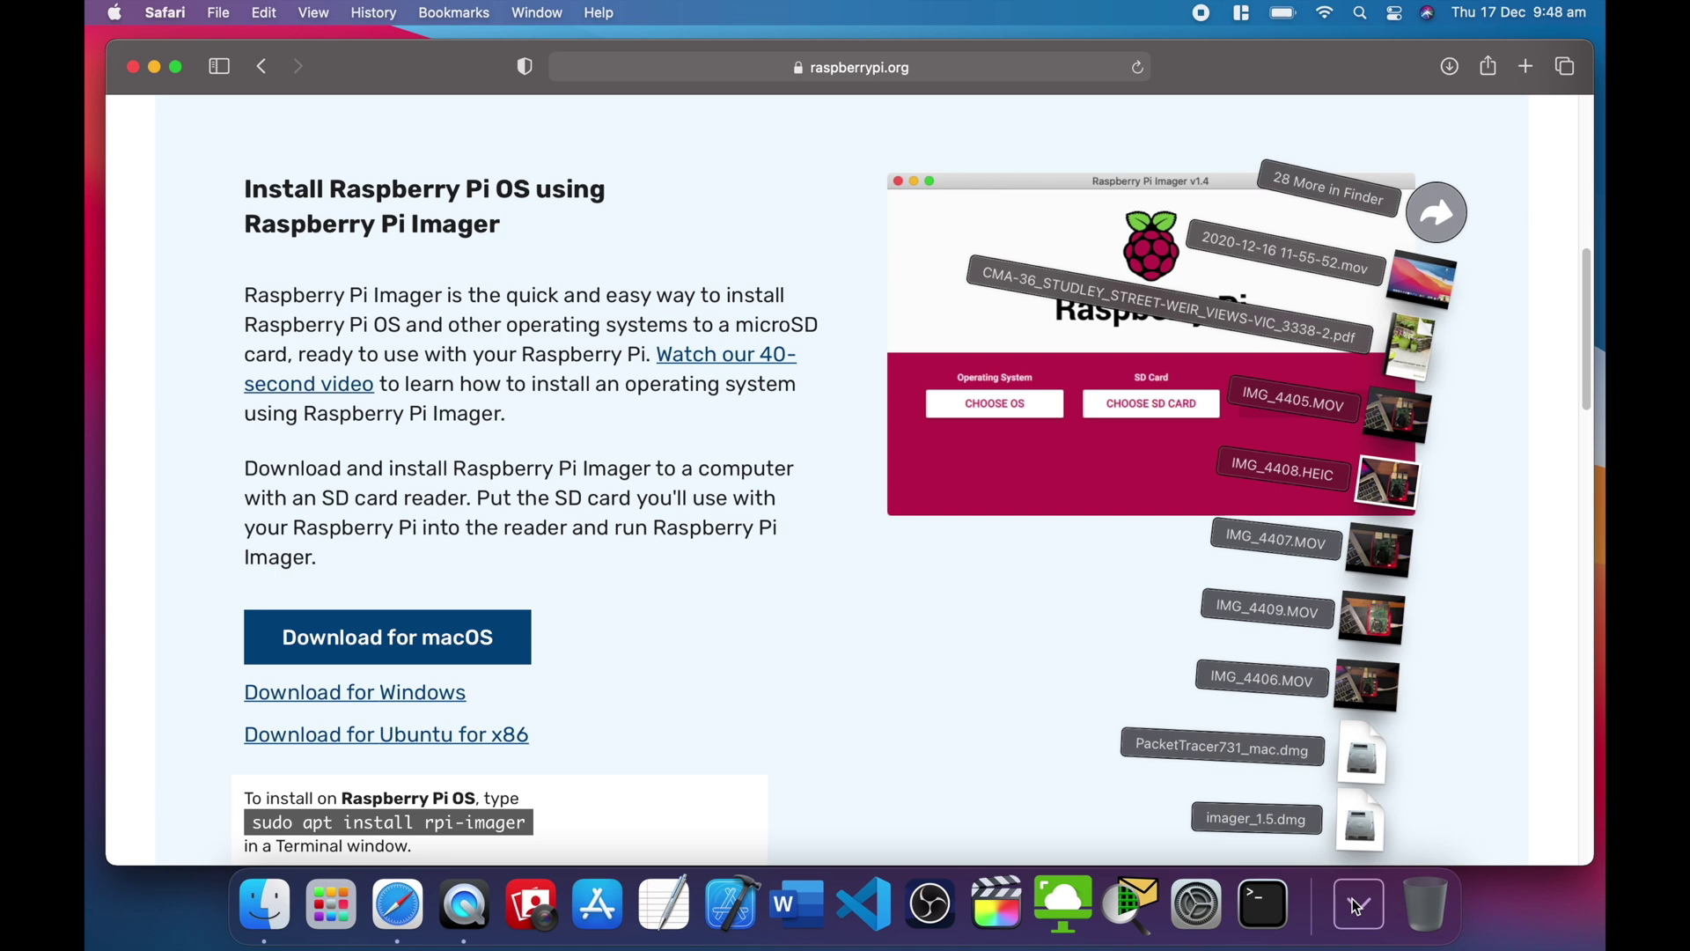
click(1358, 834)
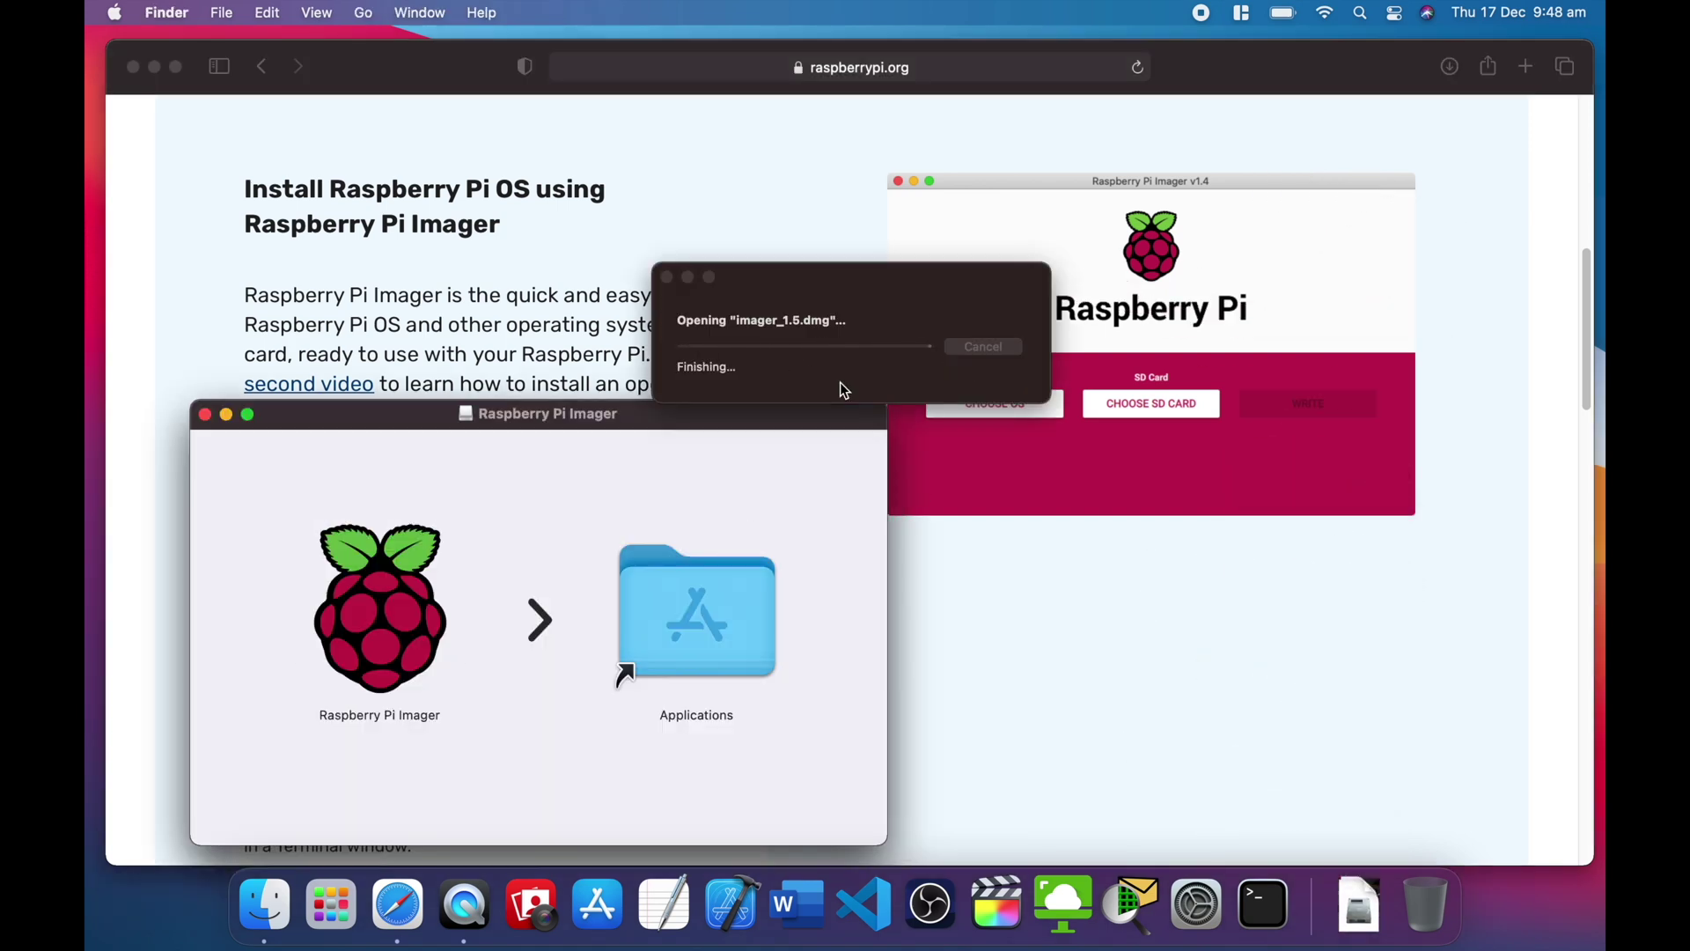
drag(361, 616, 666, 643)
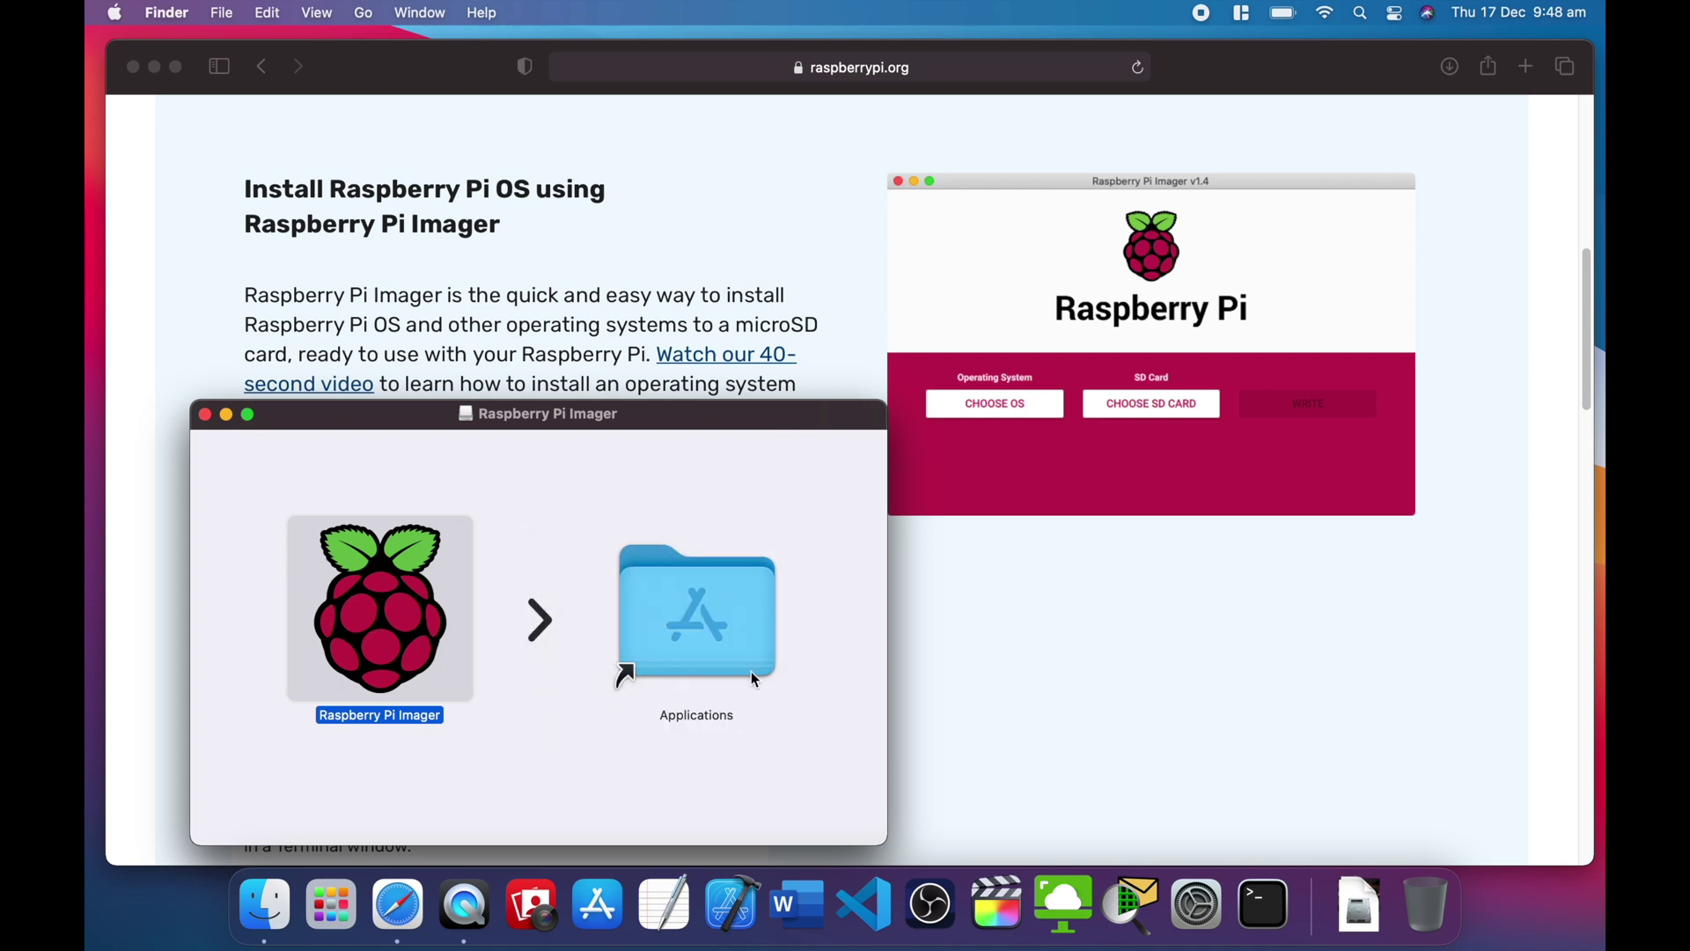
double_click(385, 642)
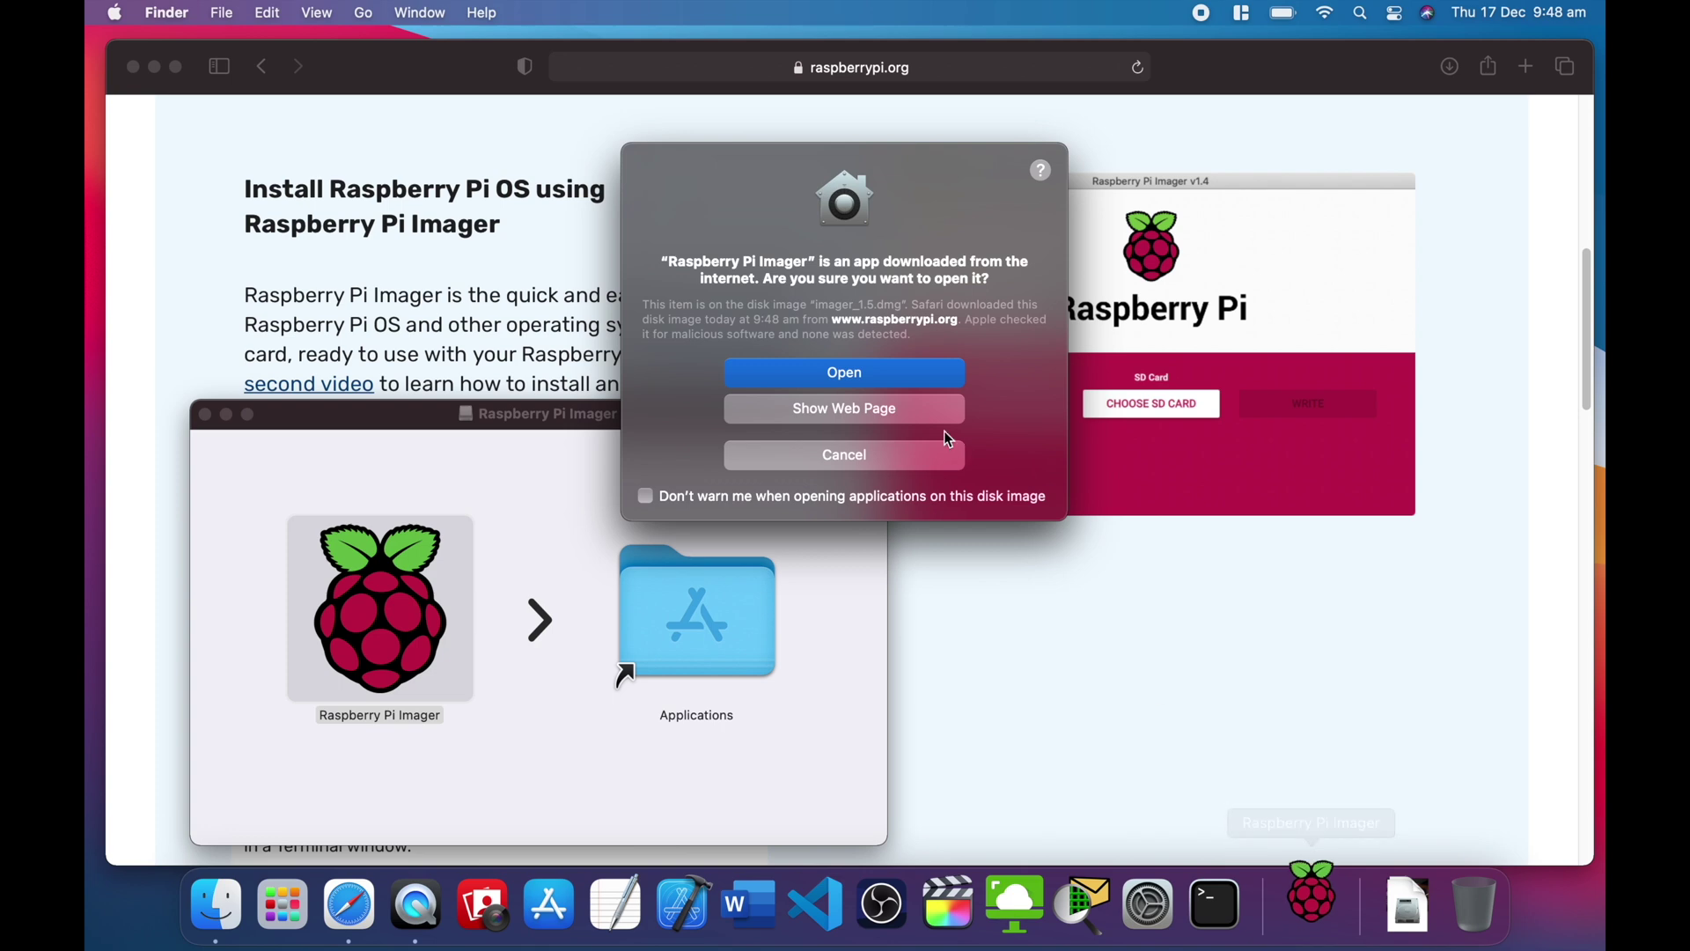
click(738, 497)
click(845, 381)
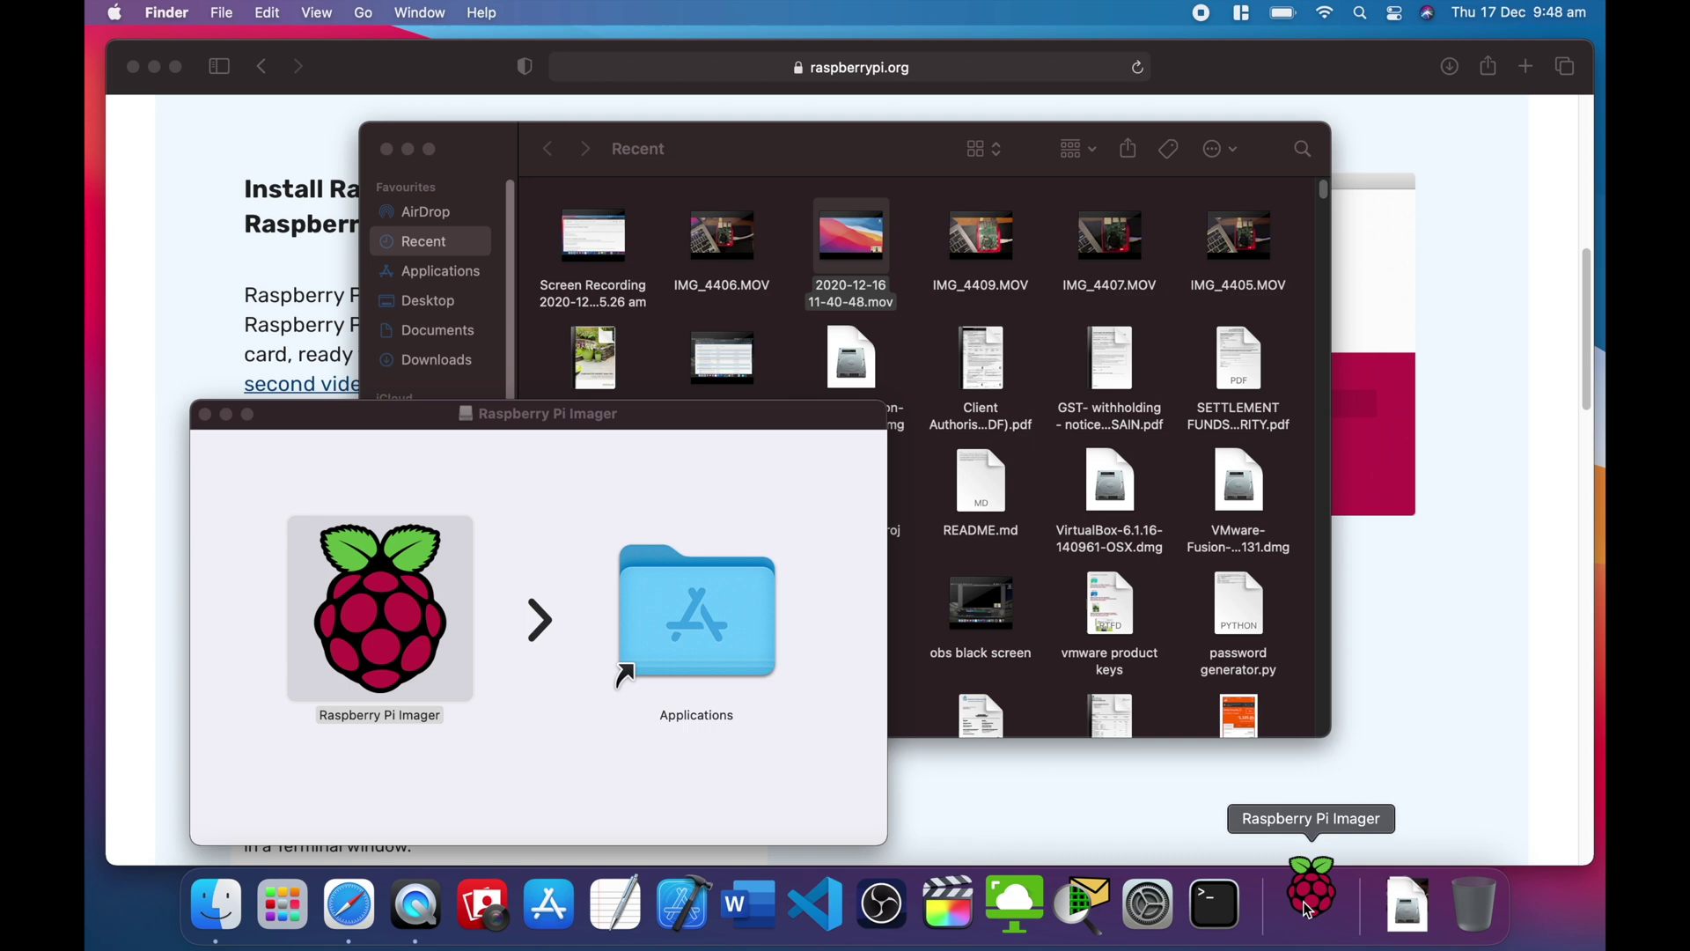
click(388, 150)
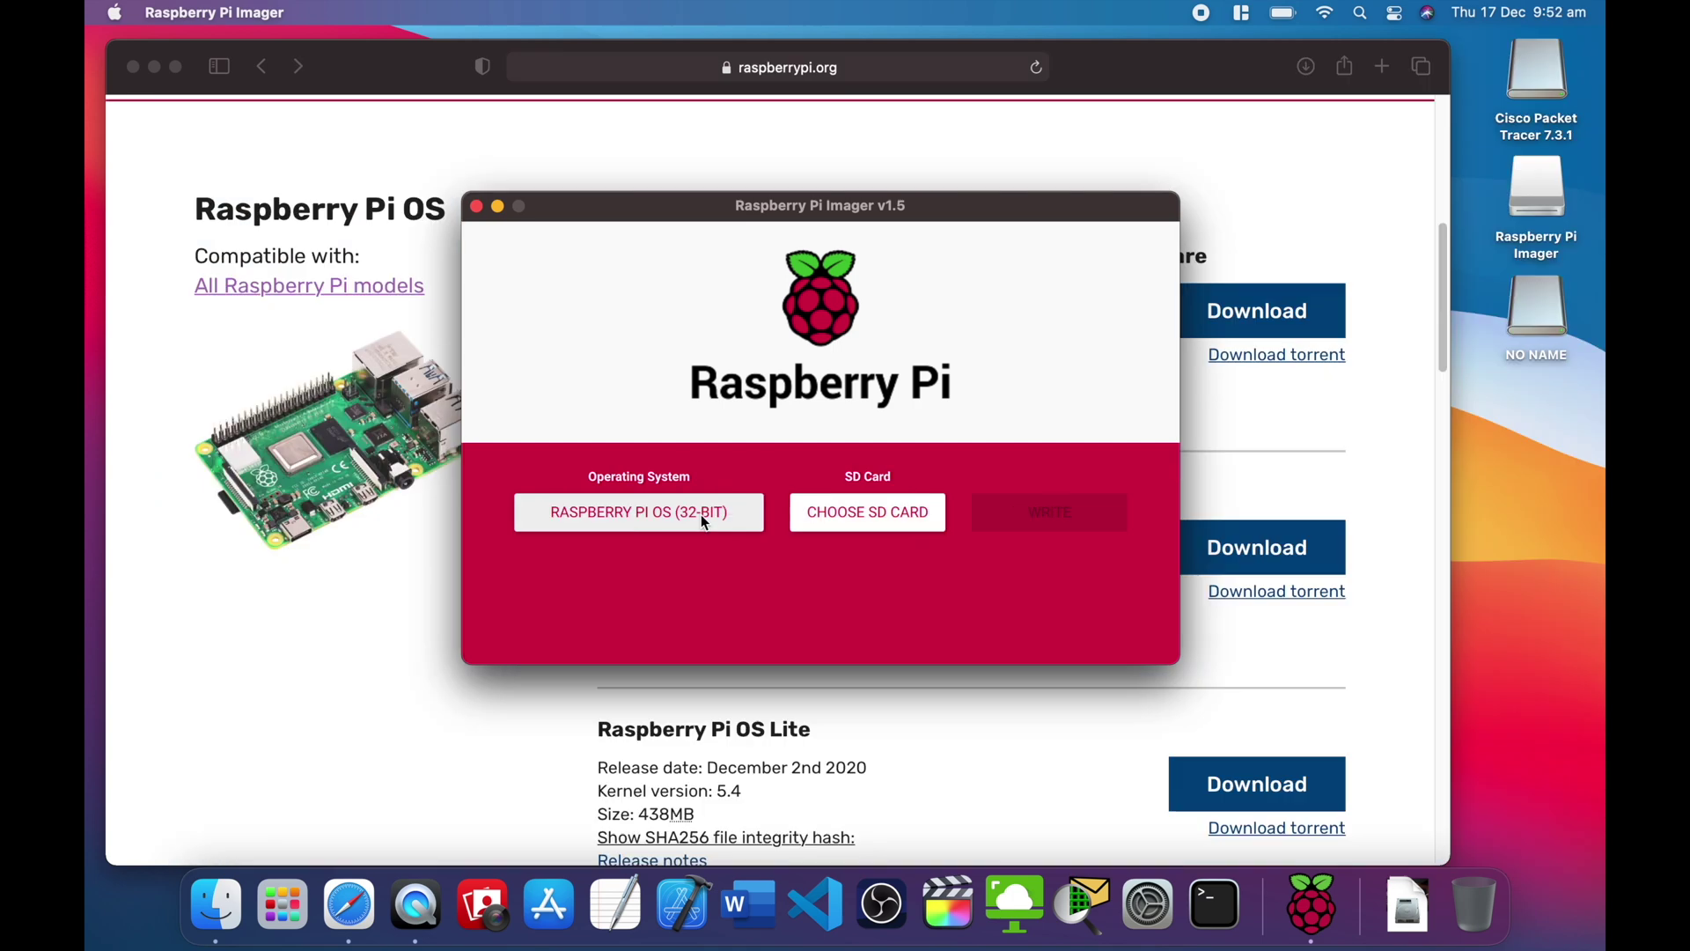
Step: Choose Raspberry Pi OS (32-bit) and the 31.9 GB Generic MassStorageClass Media card
click(701, 514)
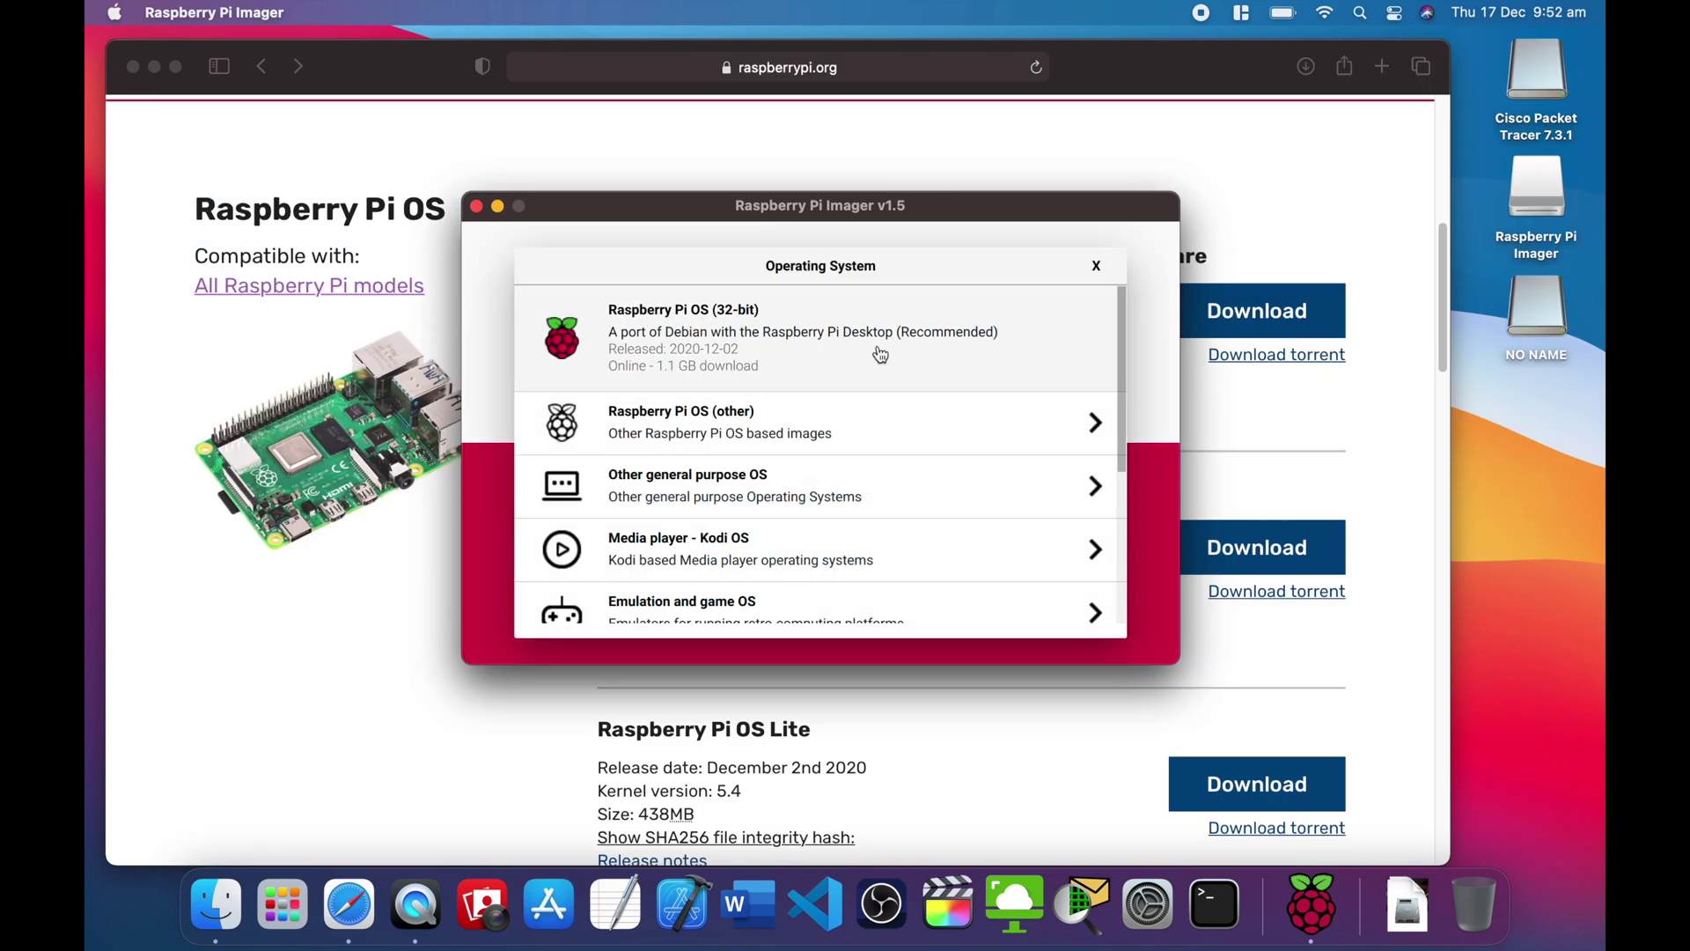
click(837, 351)
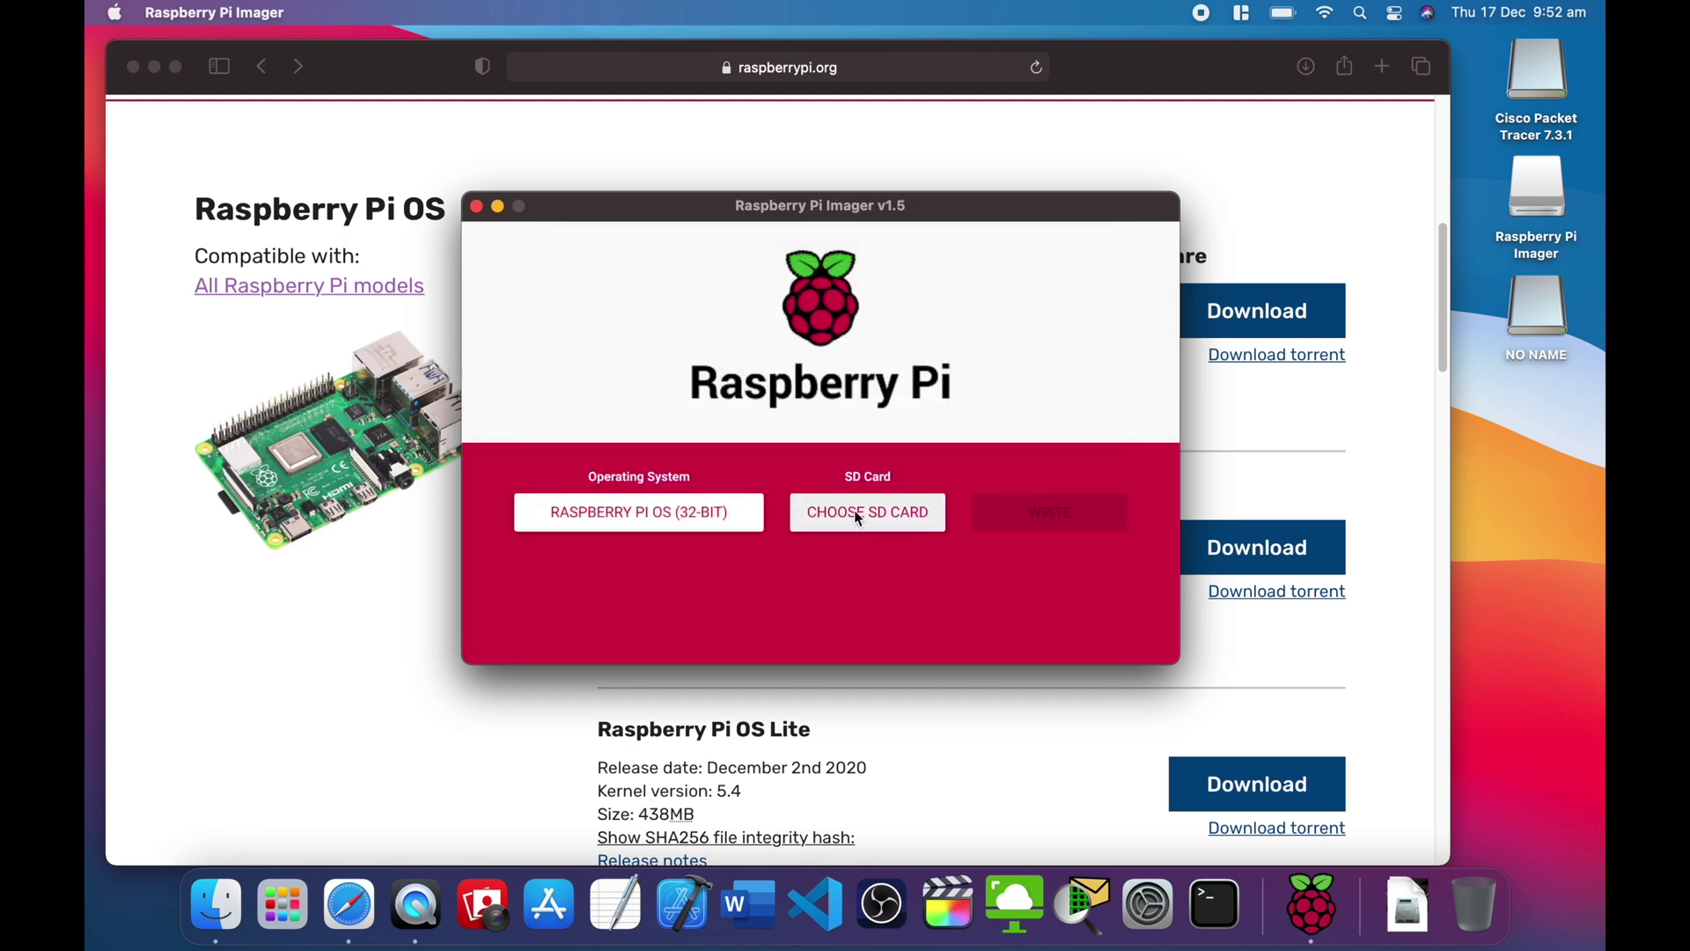
click(858, 516)
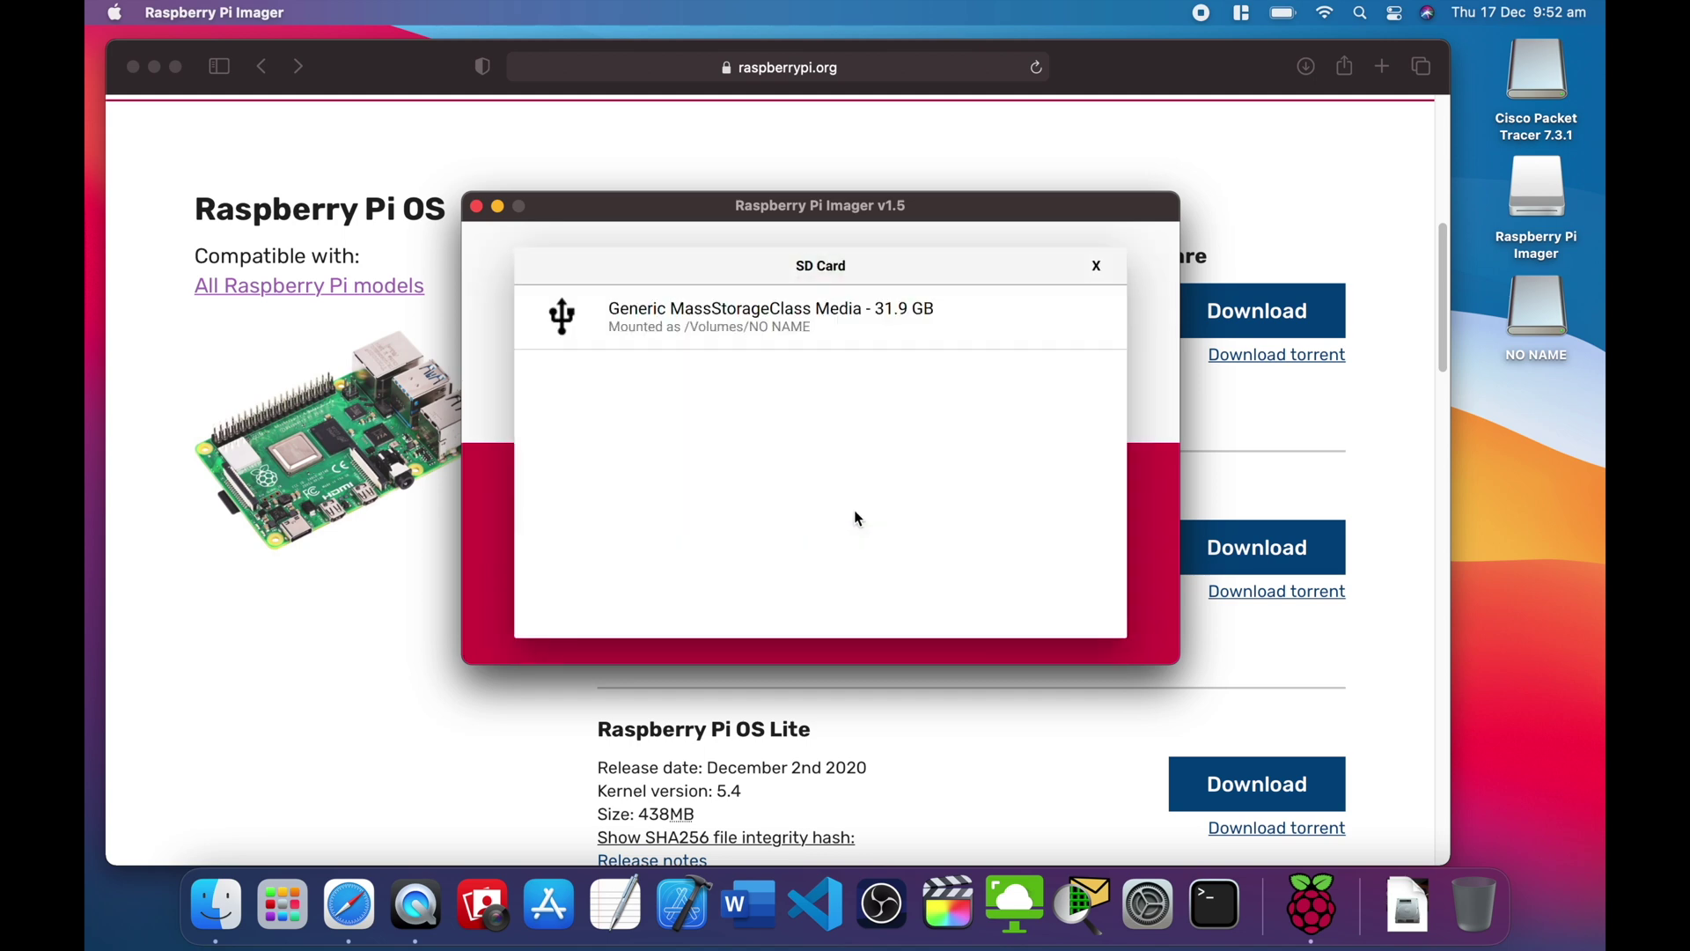
click(941, 337)
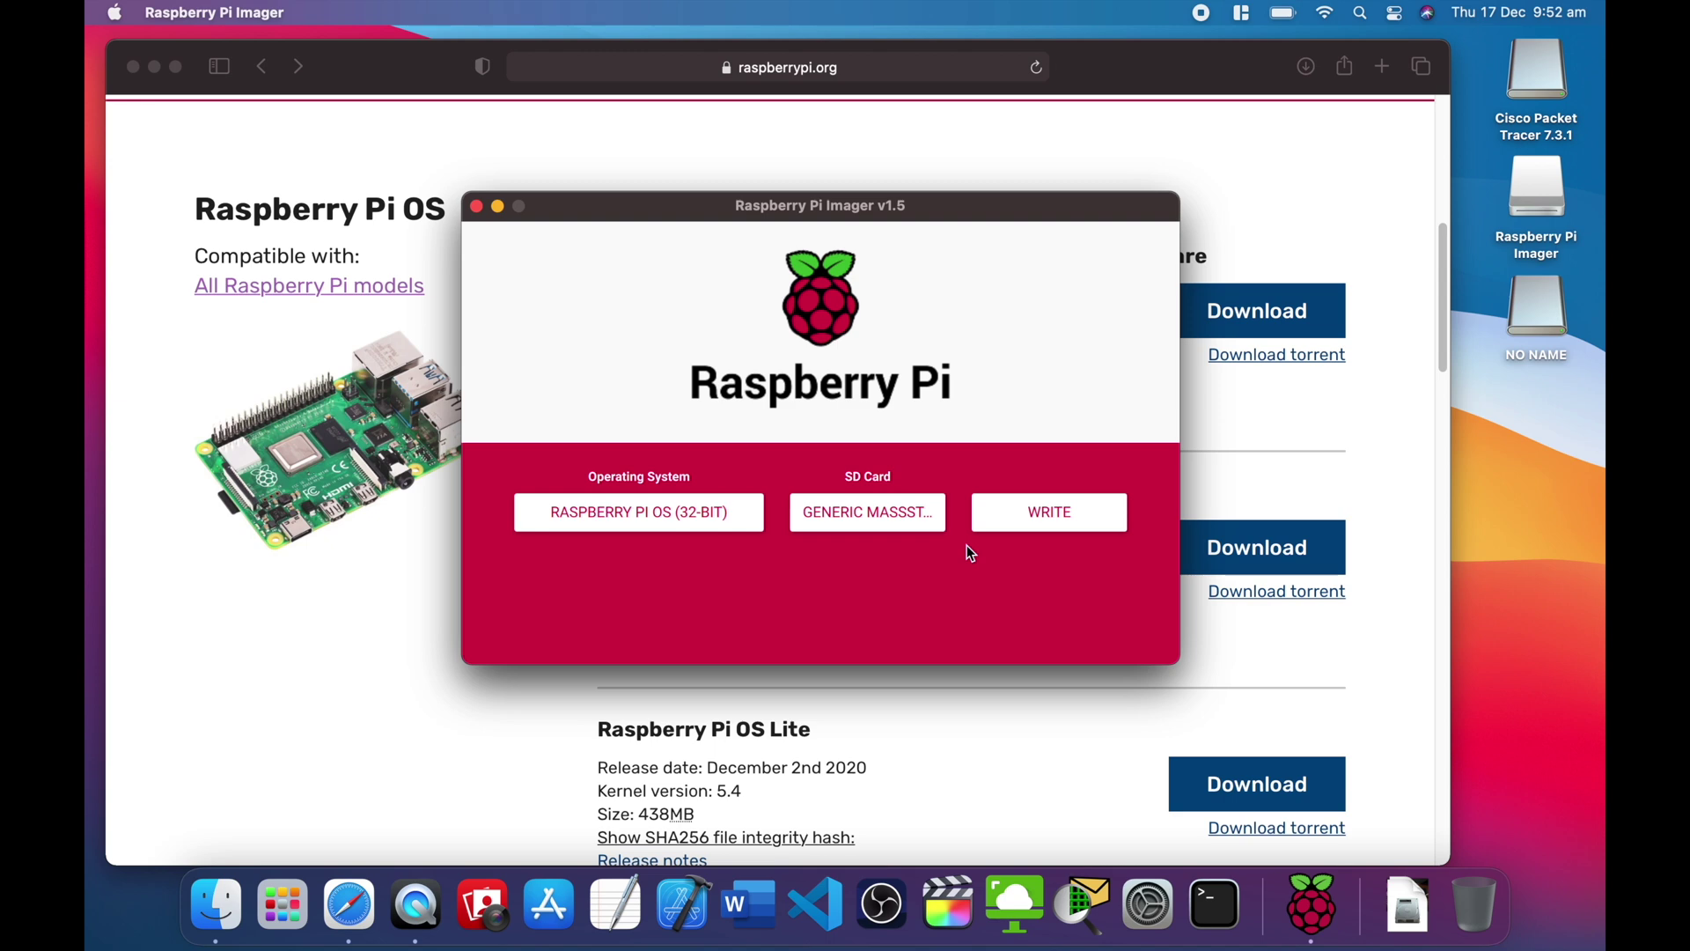
Step: Write the OS to the card, confirming the erase, admin password and volume access
click(1048, 525)
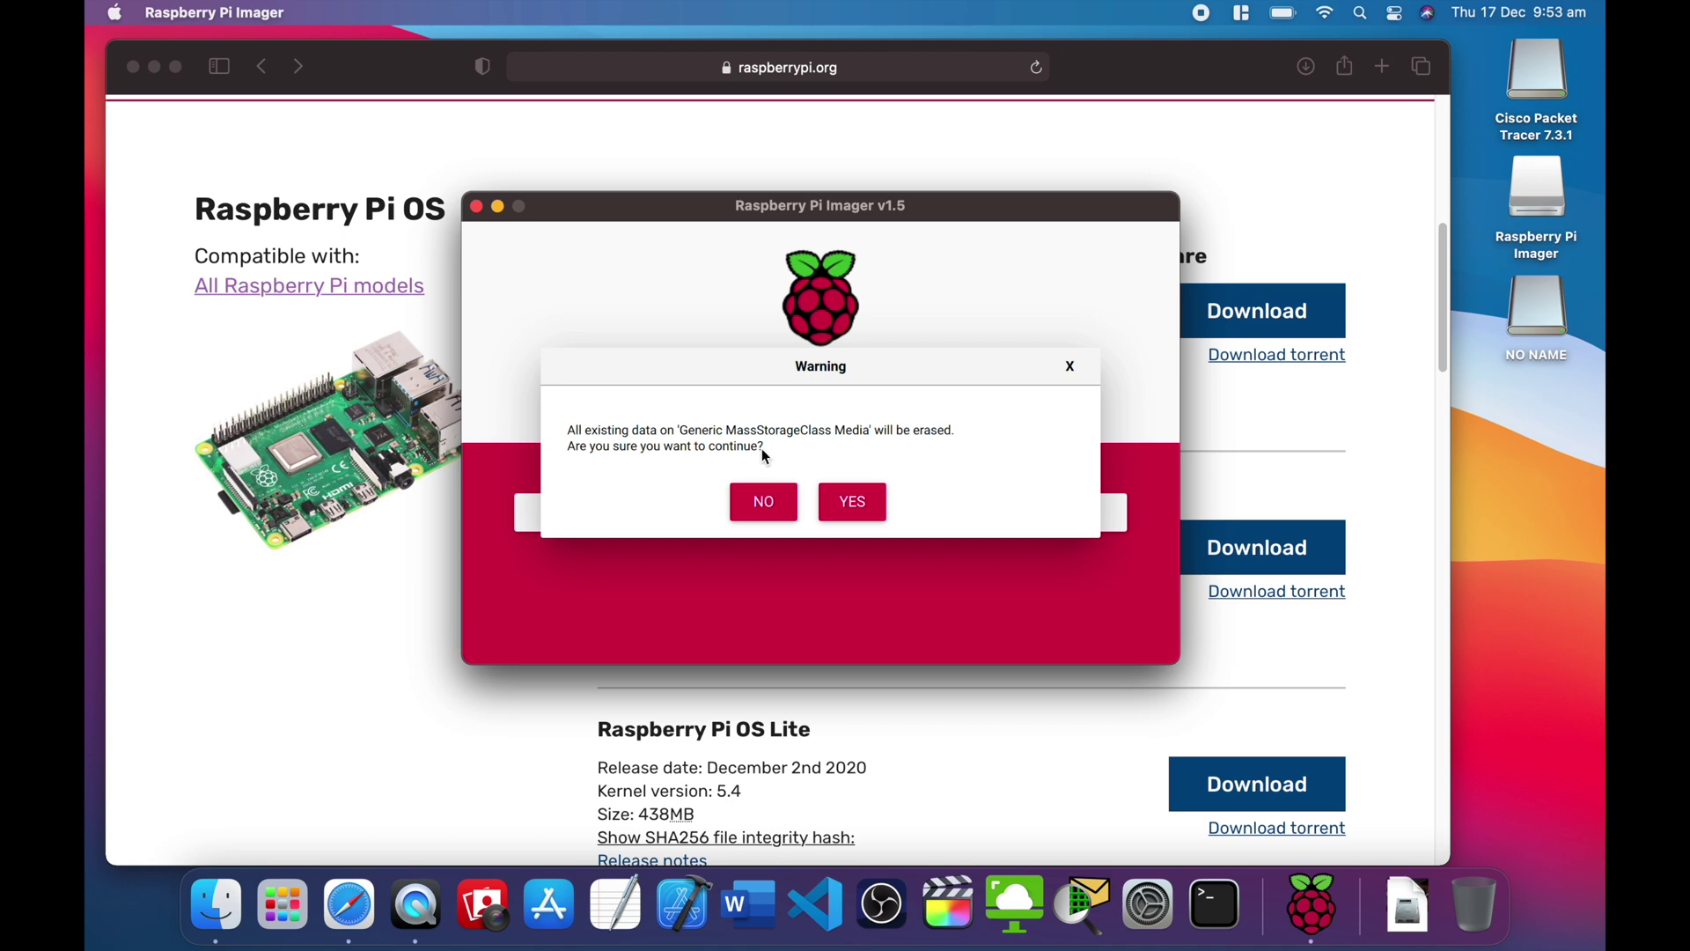
click(854, 516)
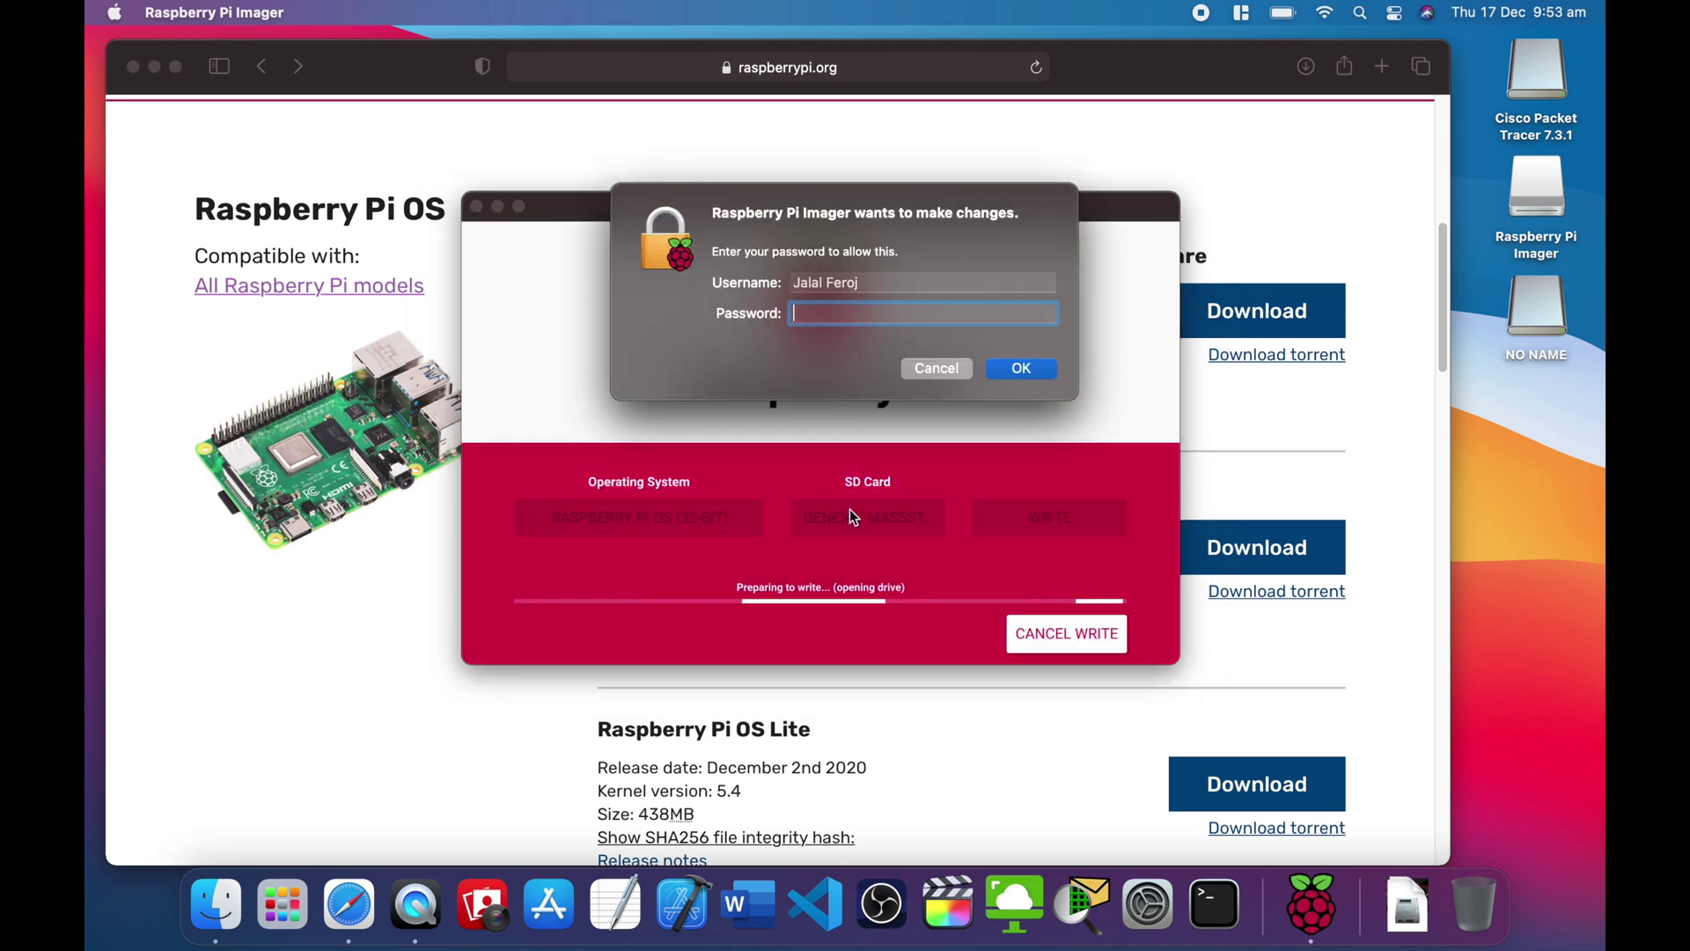
text(•••••)
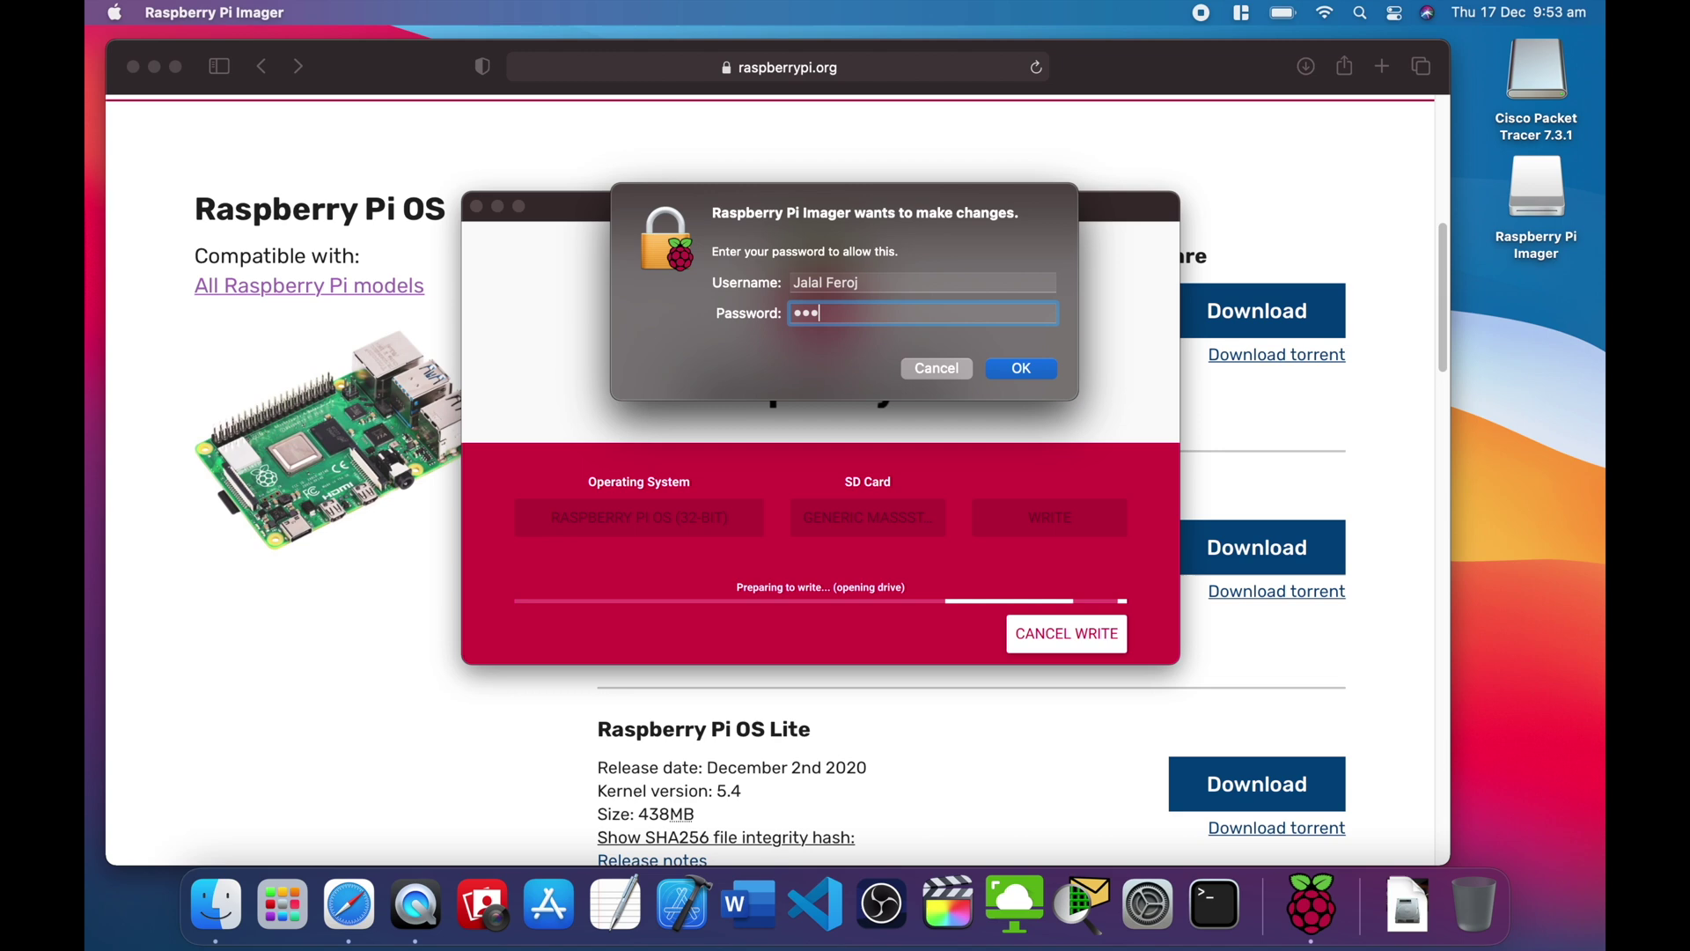
key(Return)
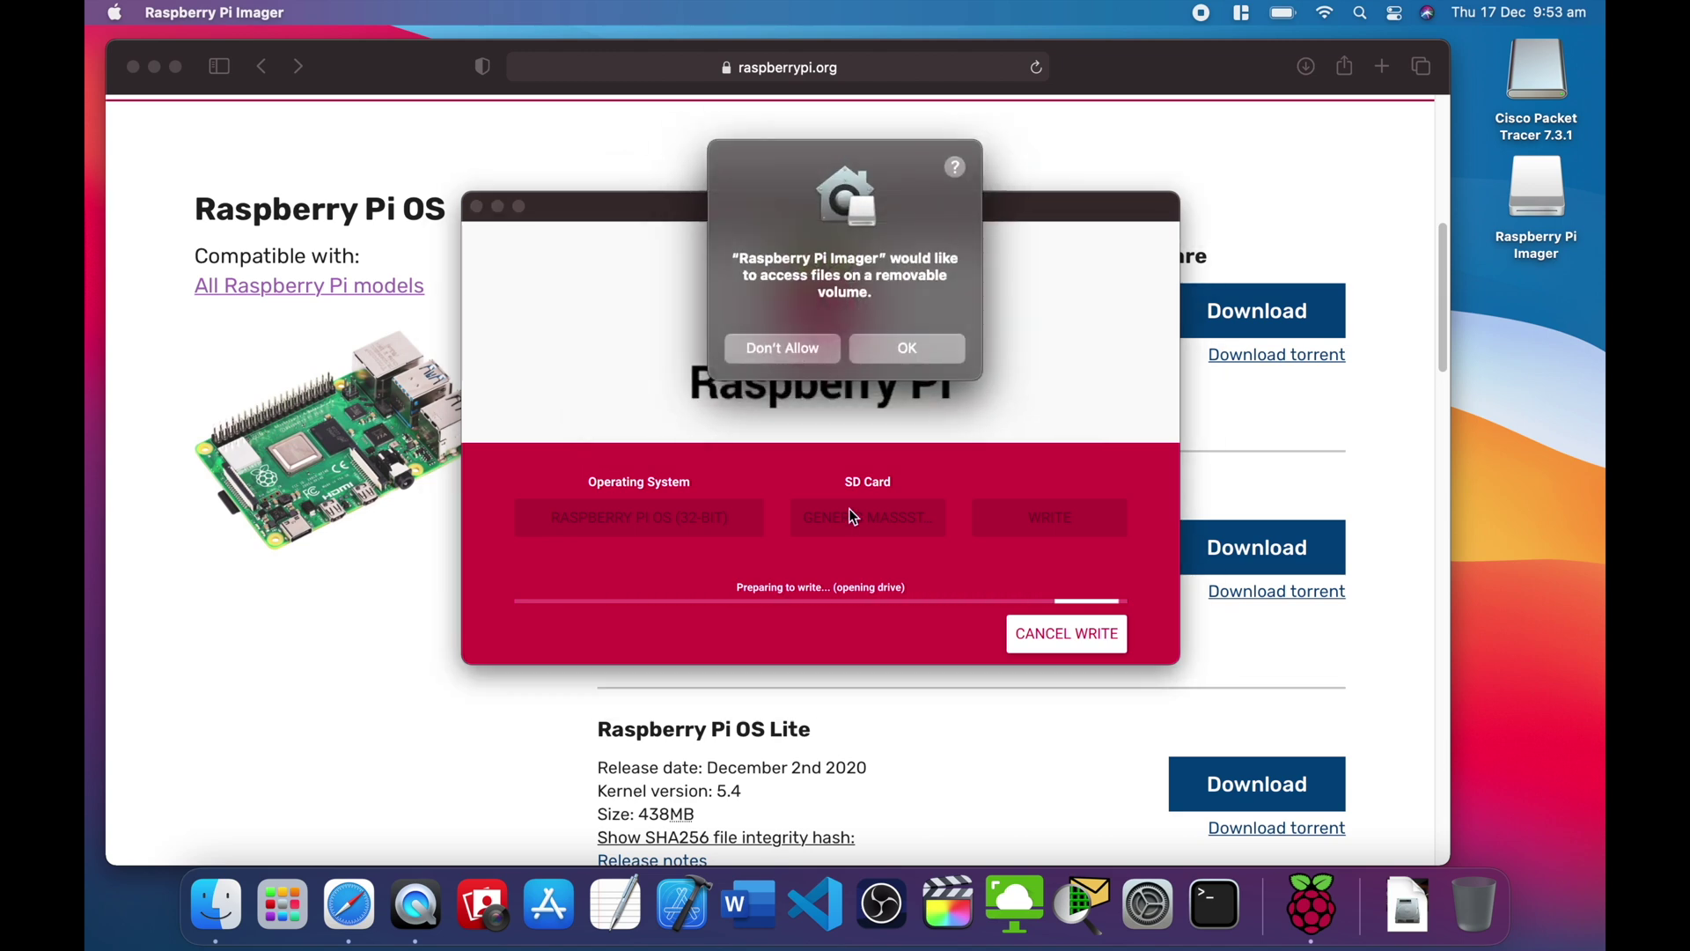
click(917, 350)
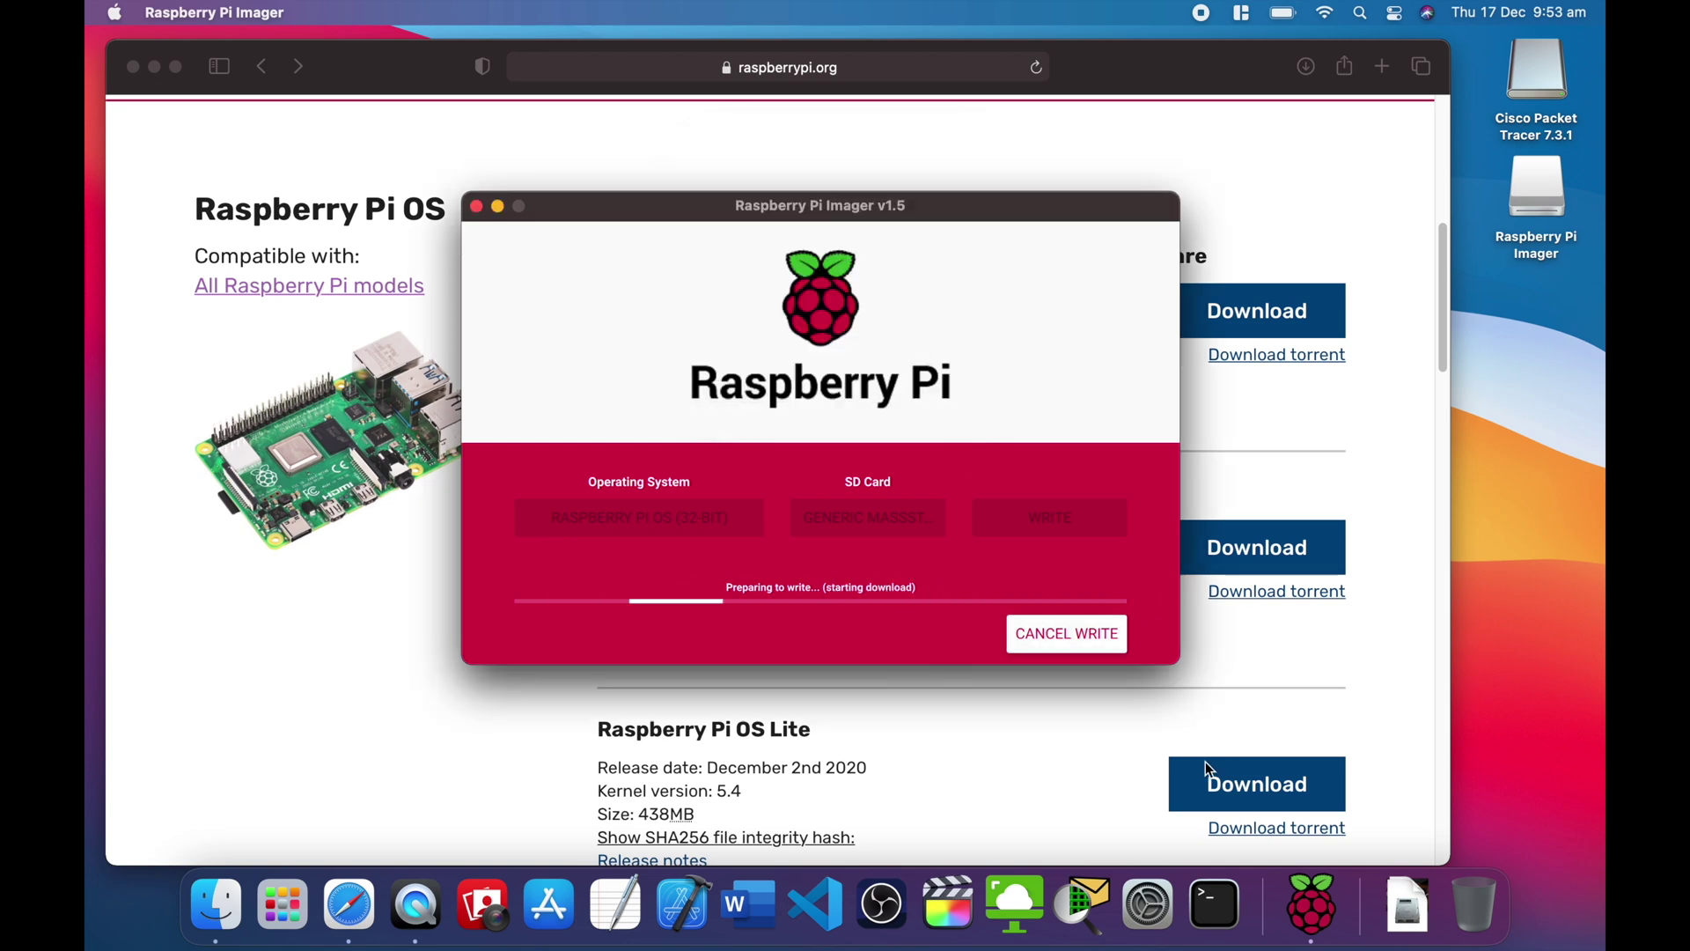
key(super+alt+h)
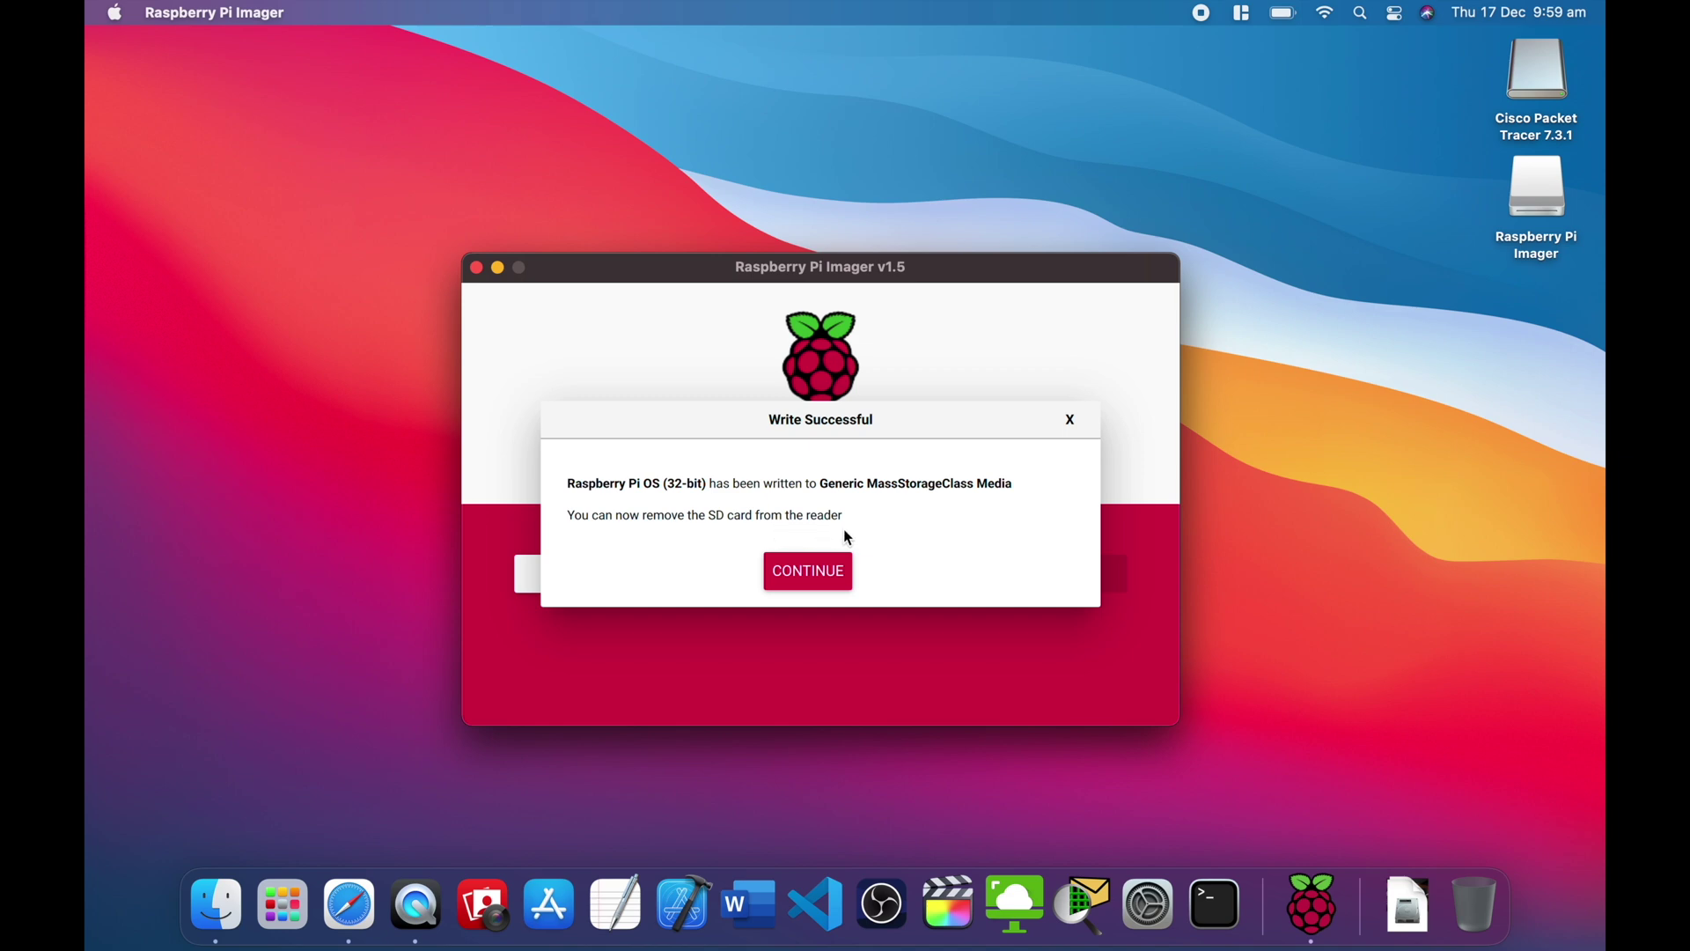
Step: Dismiss Imager's write-successful message with CONTINUE
click(827, 576)
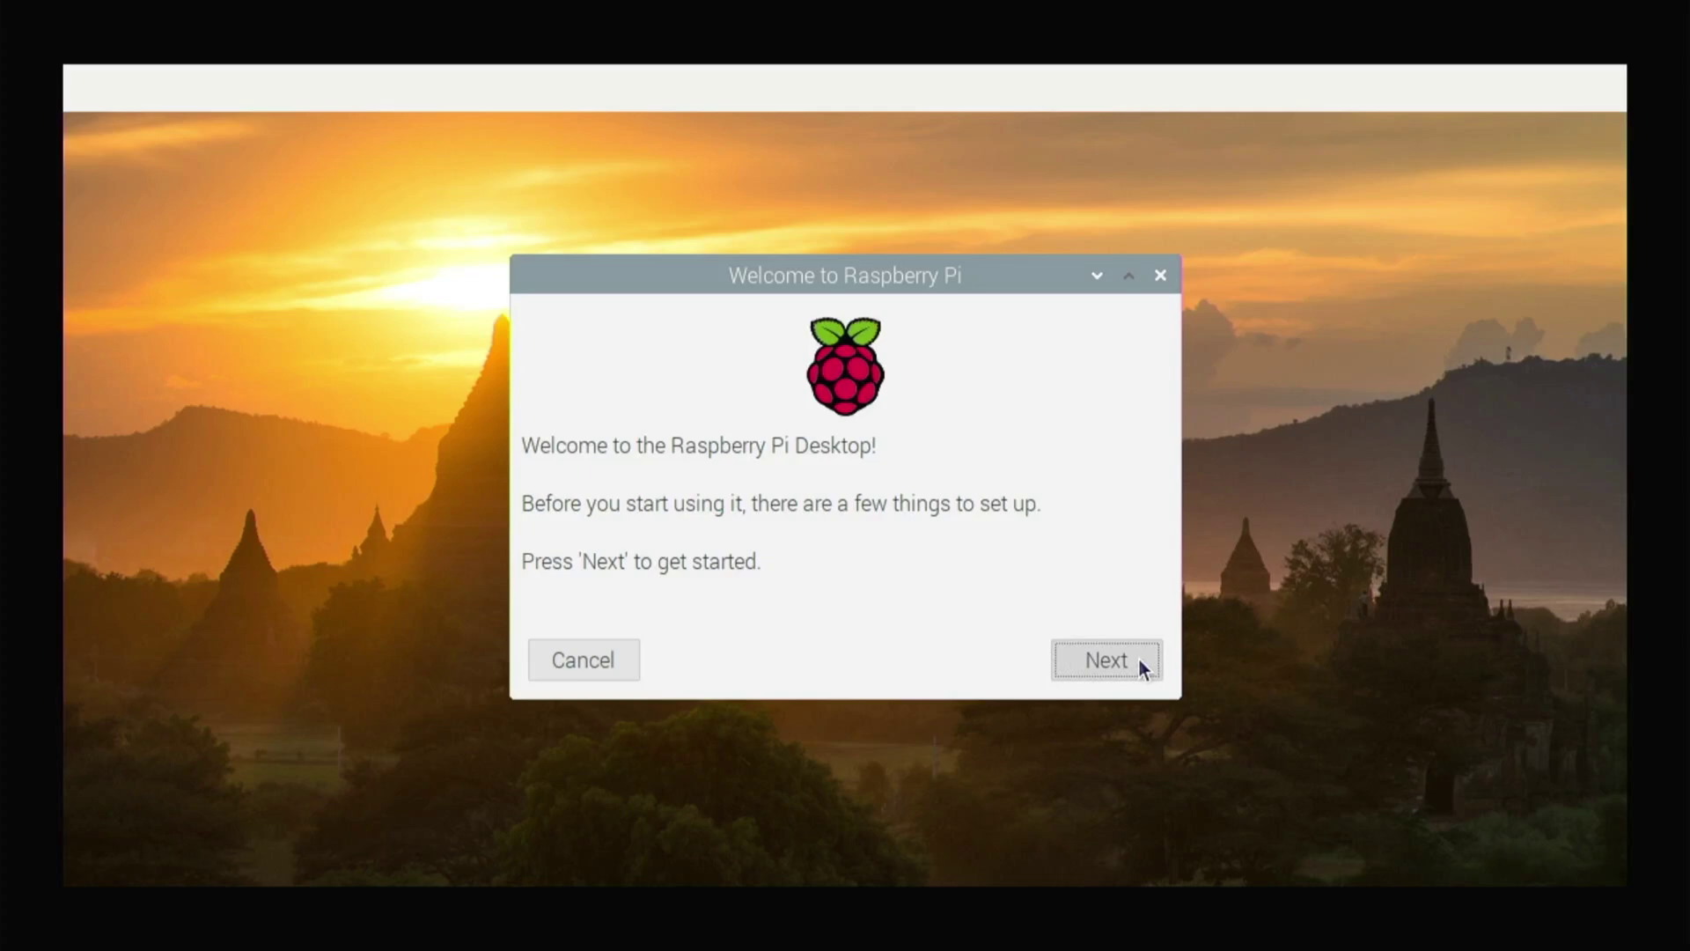
Step: Set the location to Australia/Melbourne with US keyboard, leaving the password unchanged
click(1138, 660)
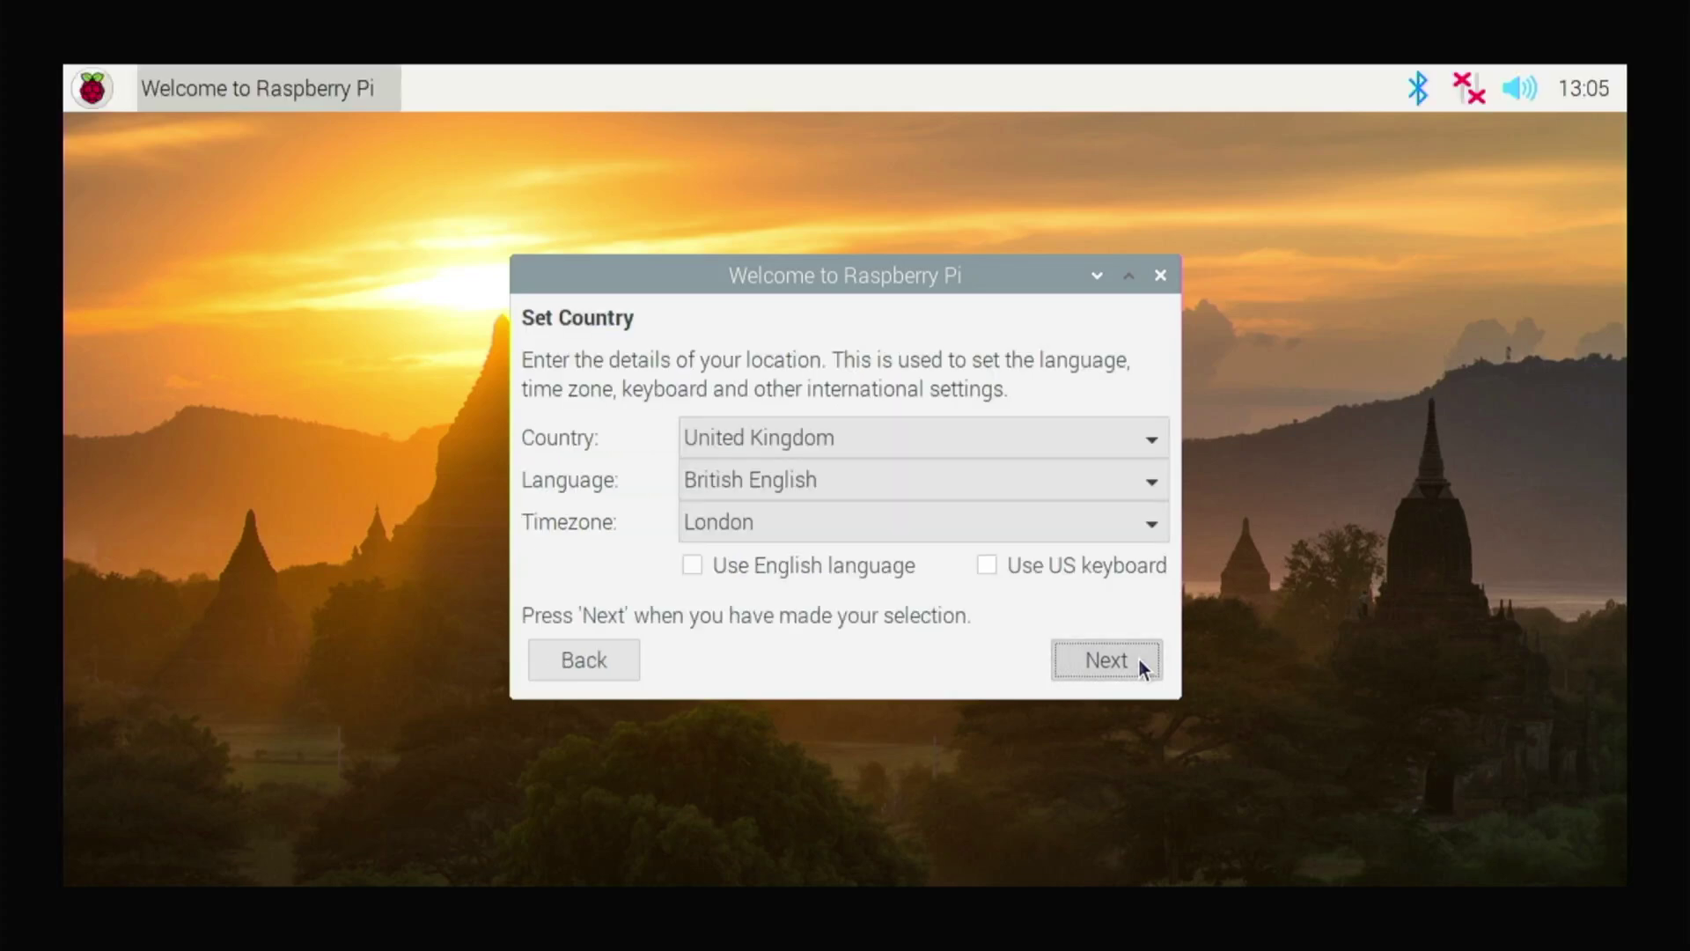
click(1149, 444)
mouse_move(1143, 445)
click(881, 759)
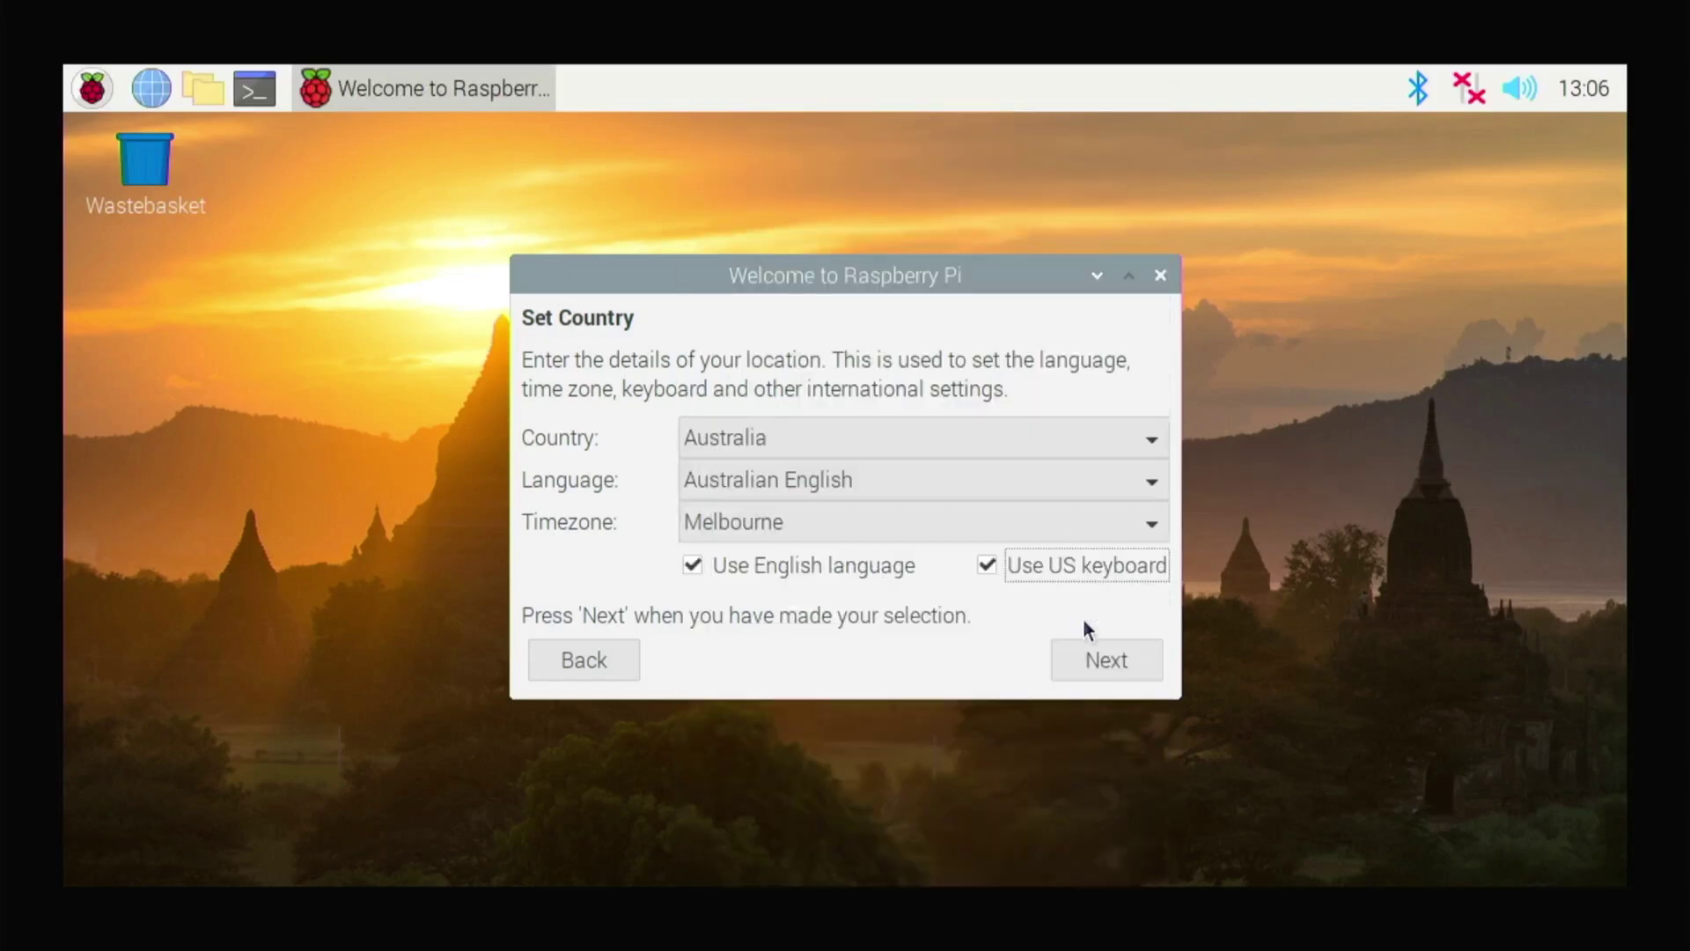
click(1094, 660)
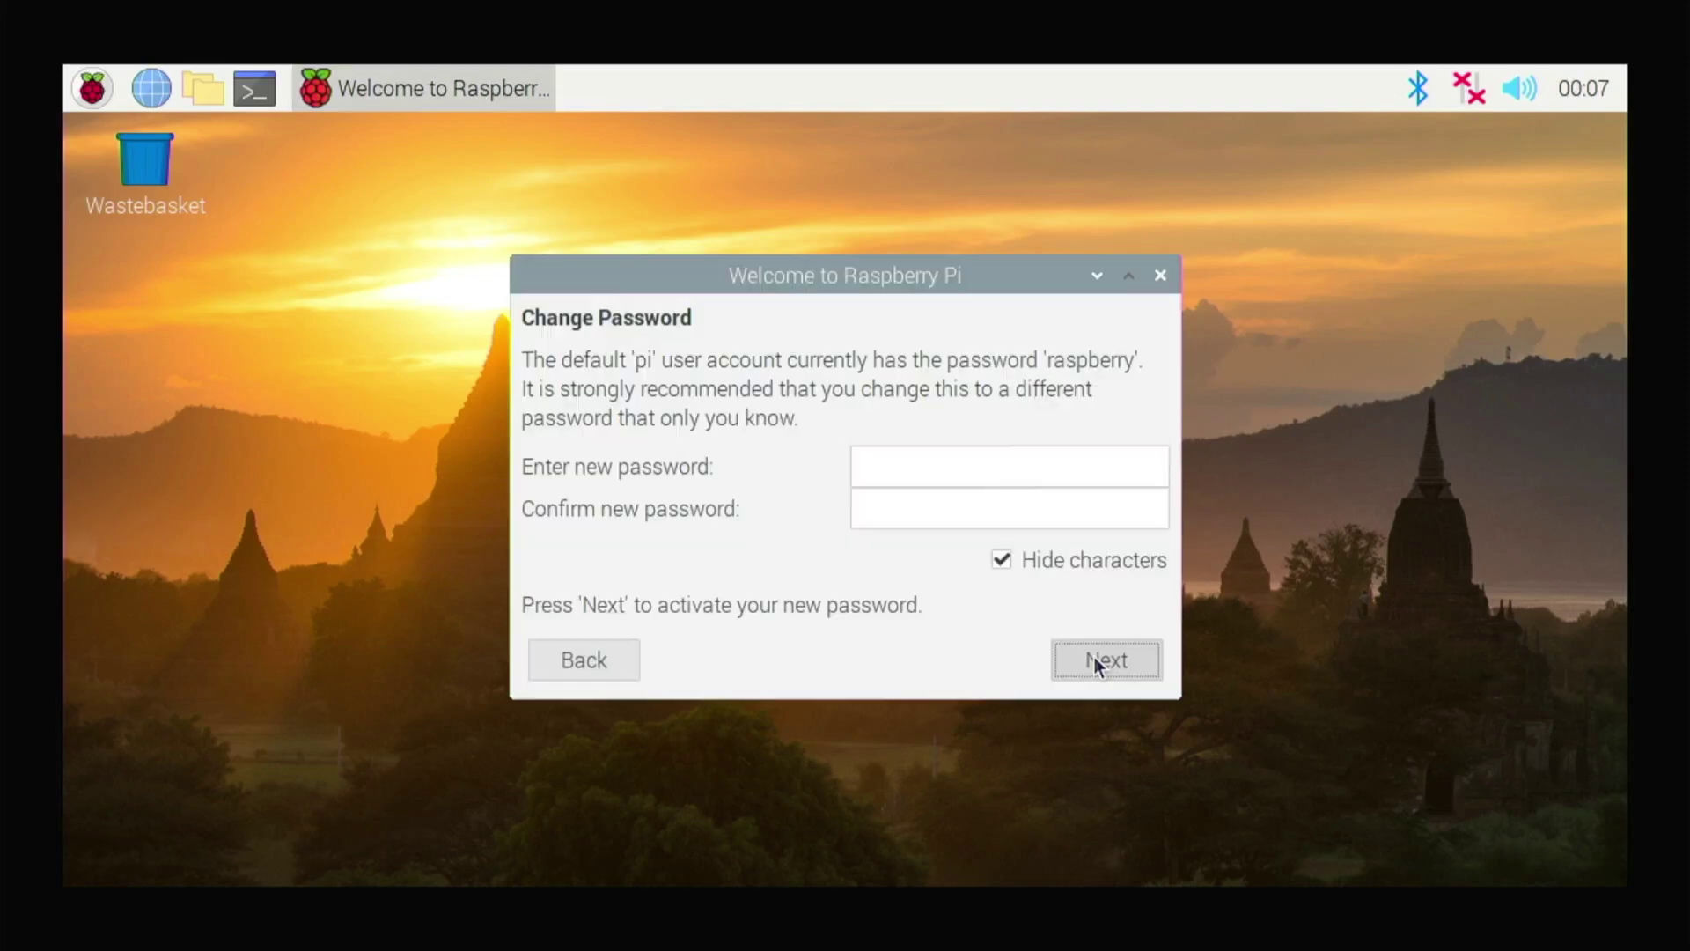
click(1094, 658)
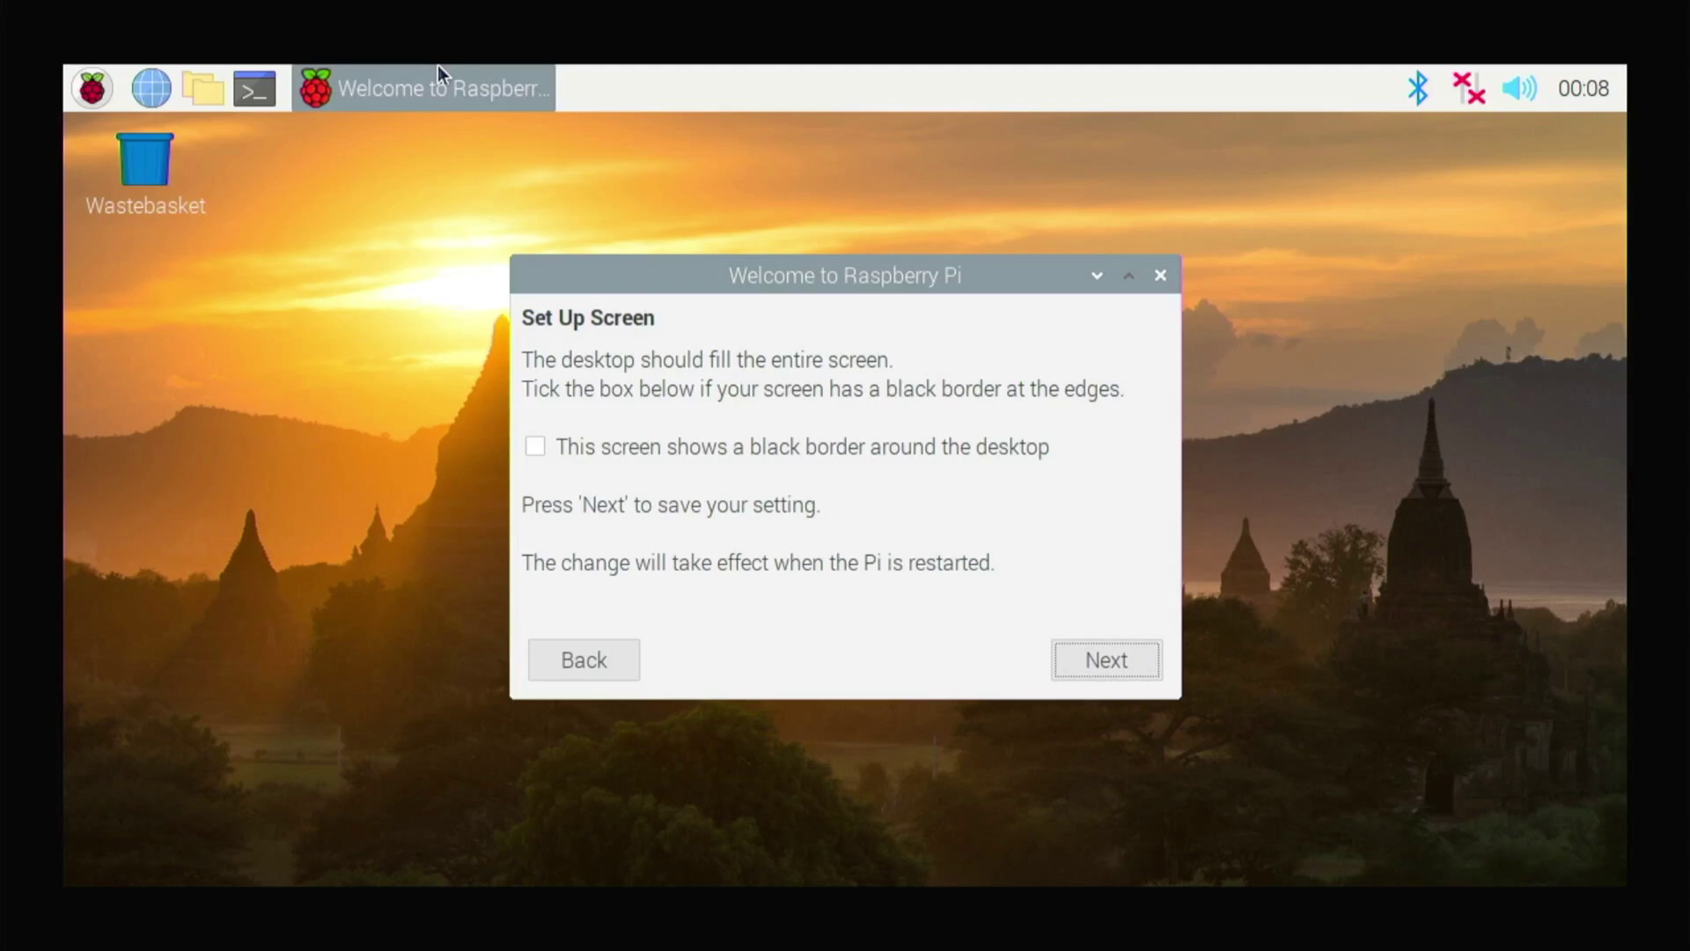
Step: Mark the screen's black border, skip Wi-Fi and updates, and restart later
click(536, 446)
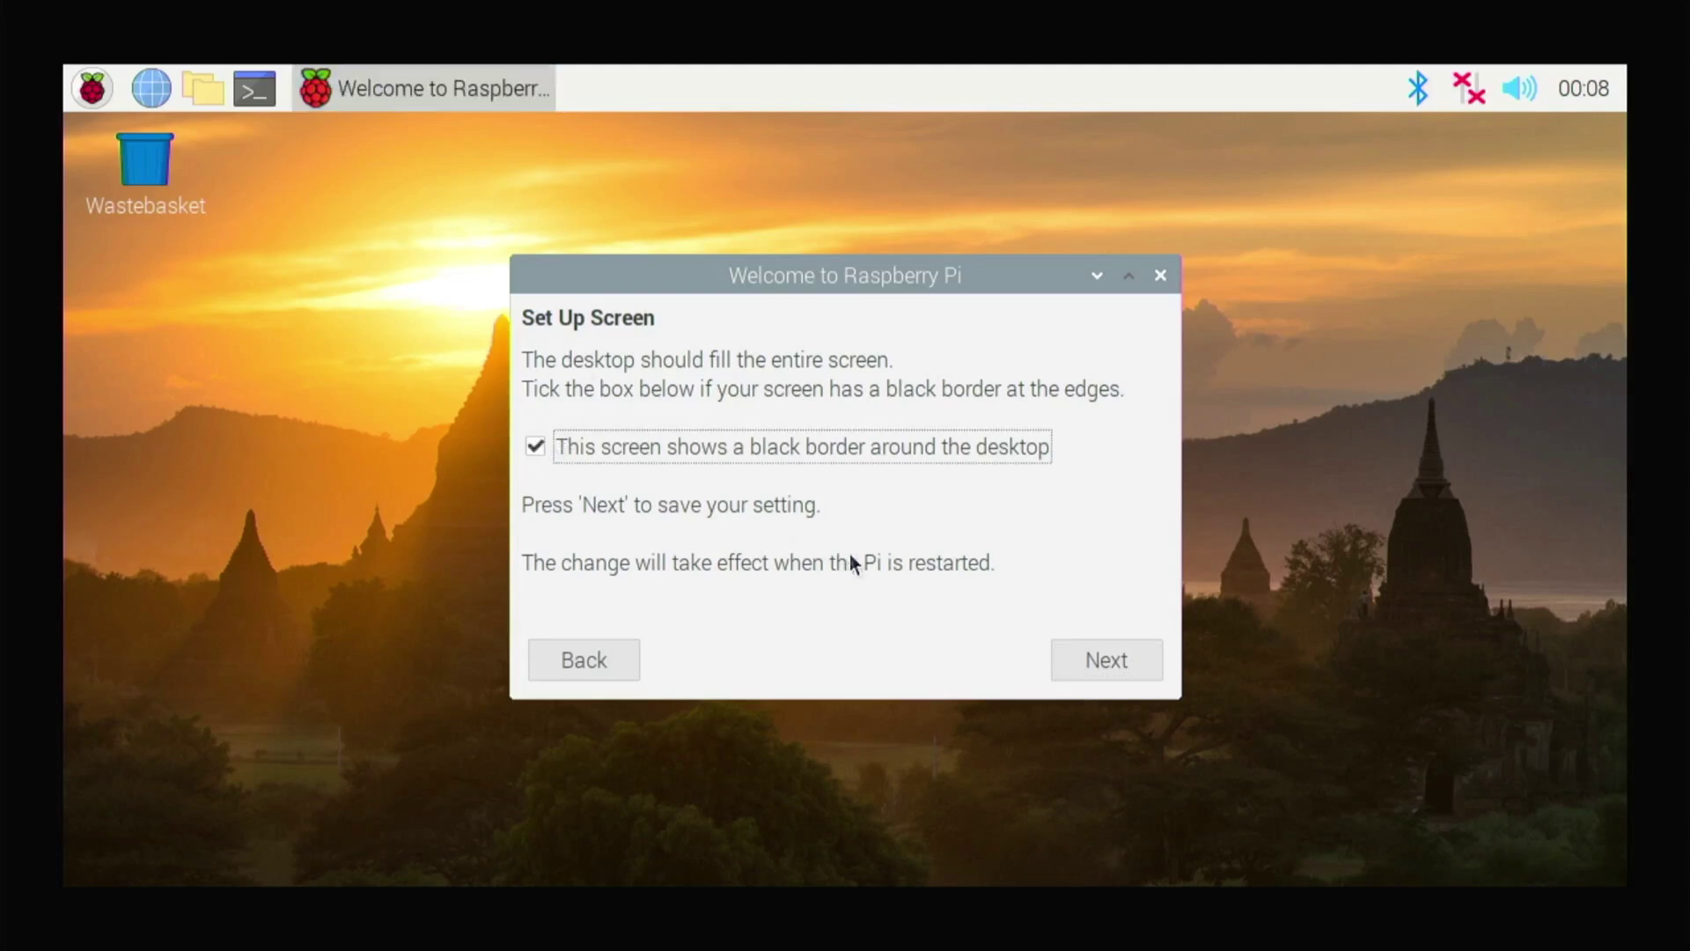
click(1088, 671)
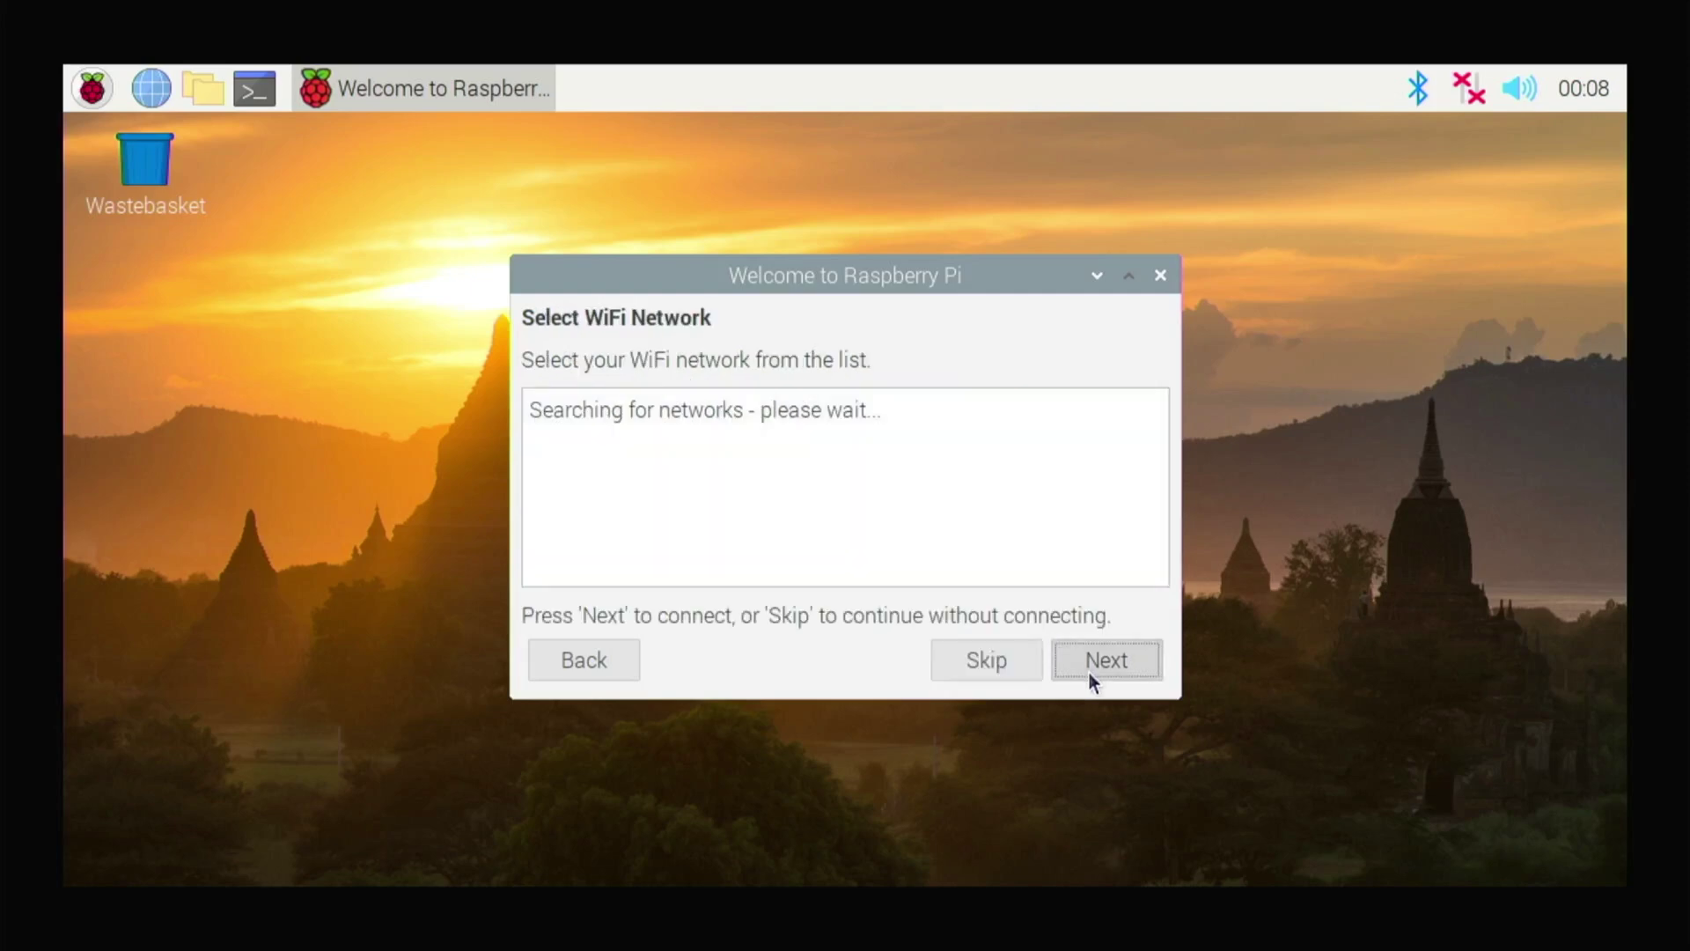
click(1022, 653)
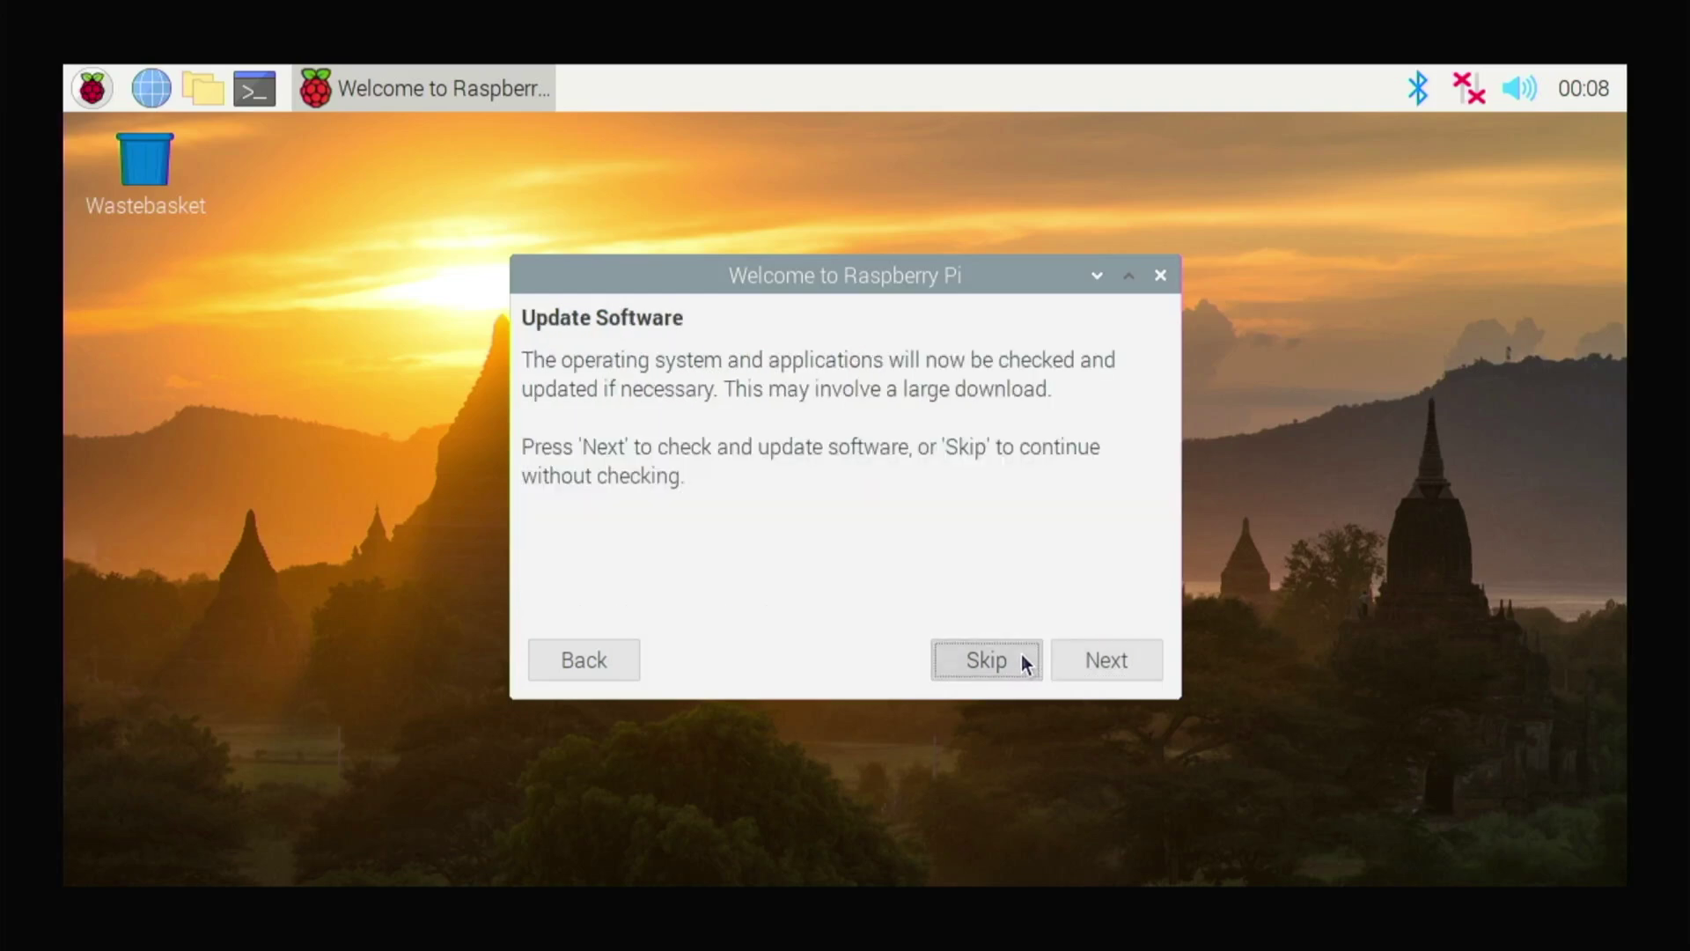
click(1021, 653)
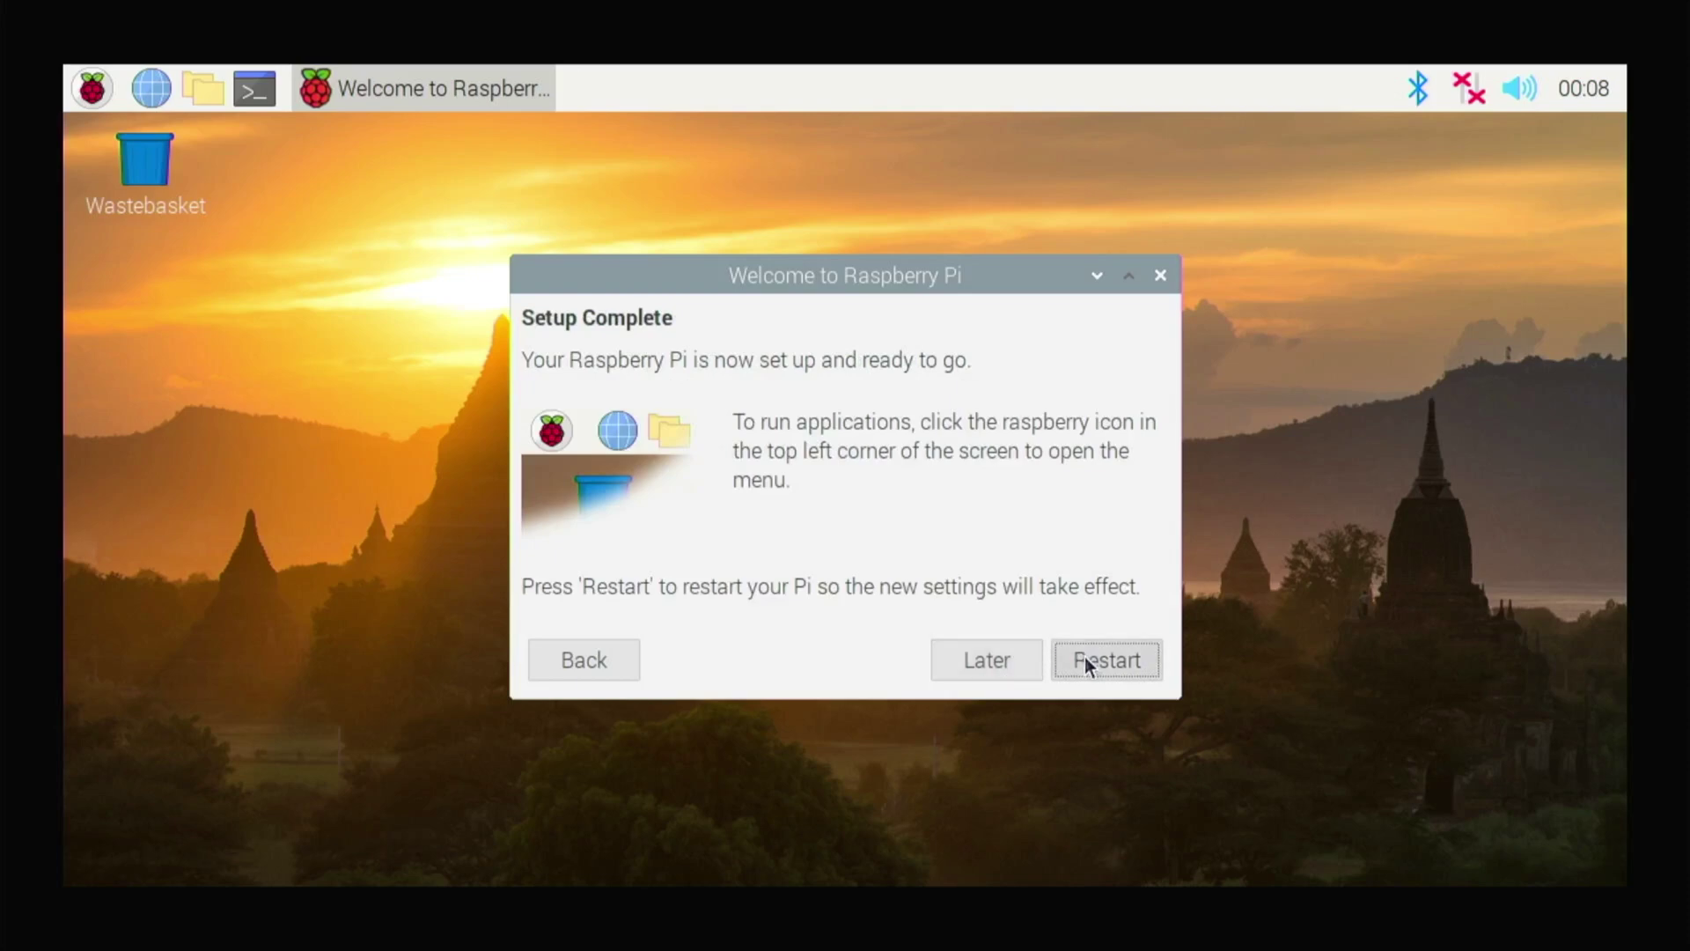
click(1021, 652)
click(90, 87)
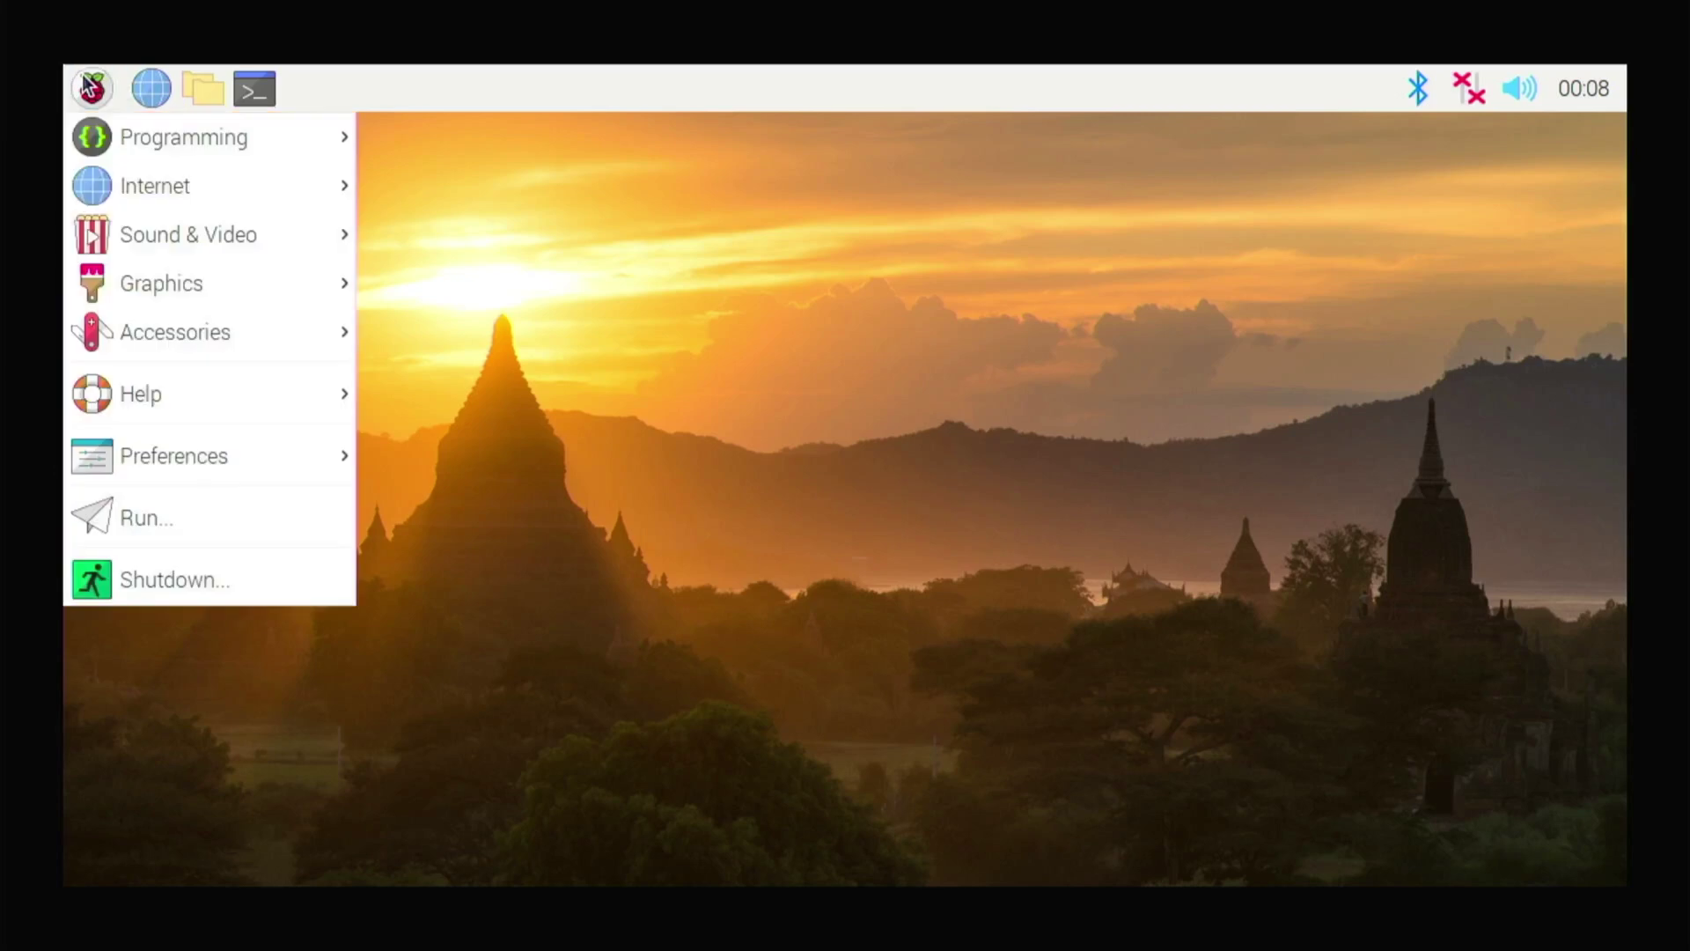
mouse_move(139, 137)
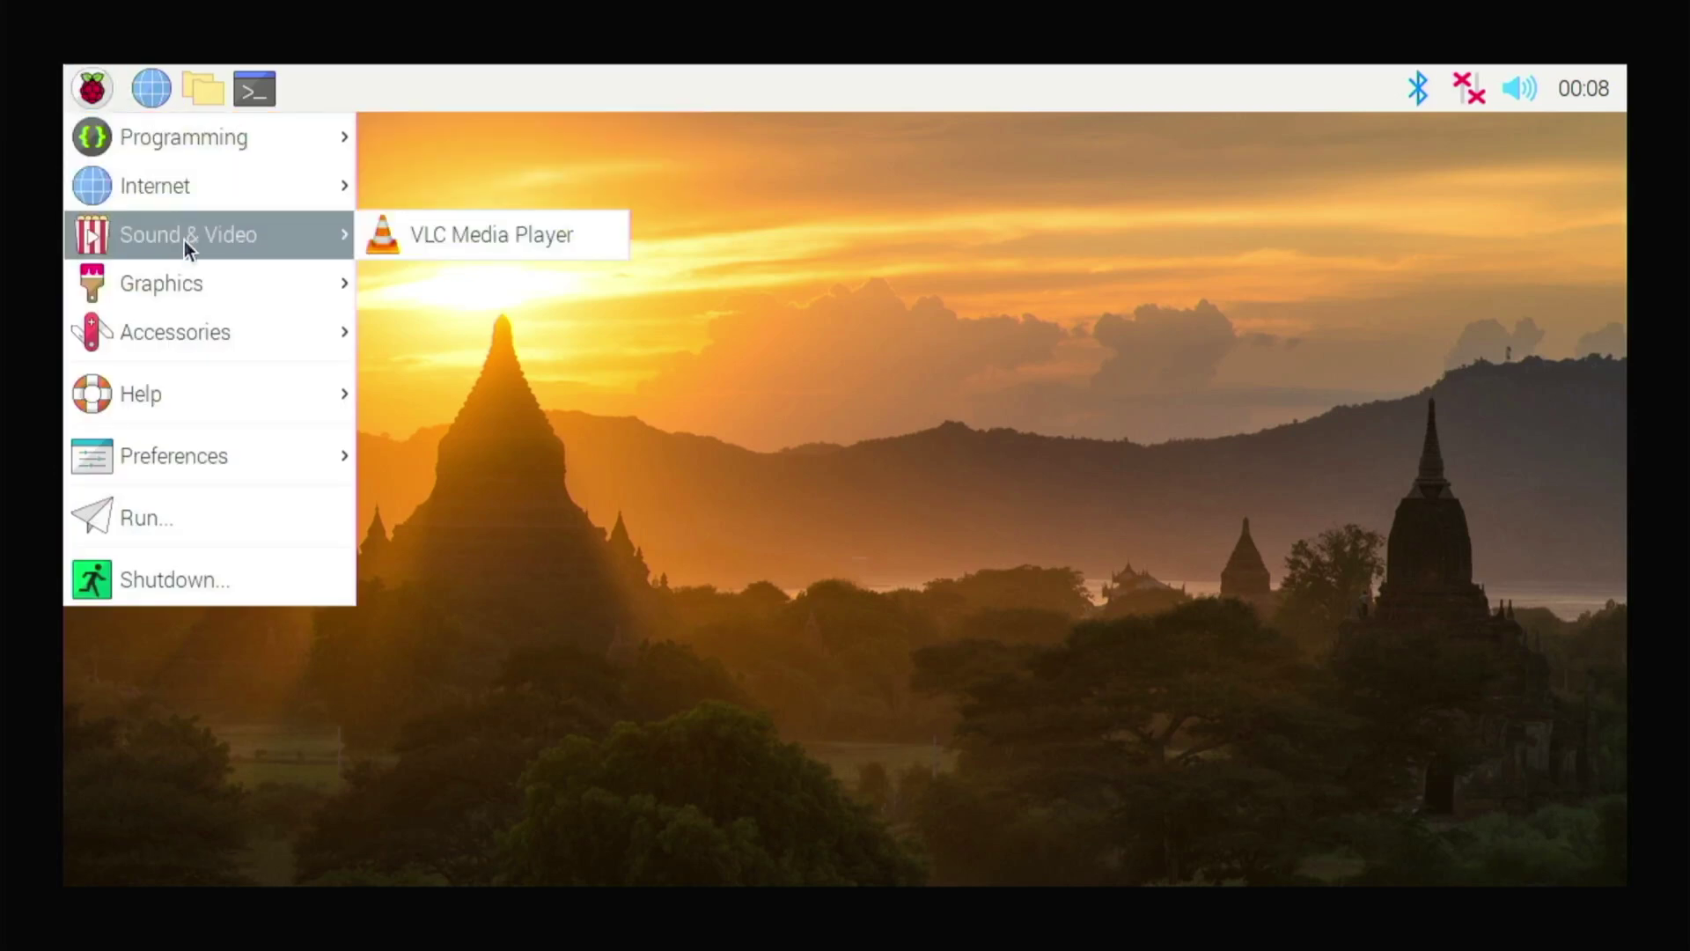
mouse_move(190, 284)
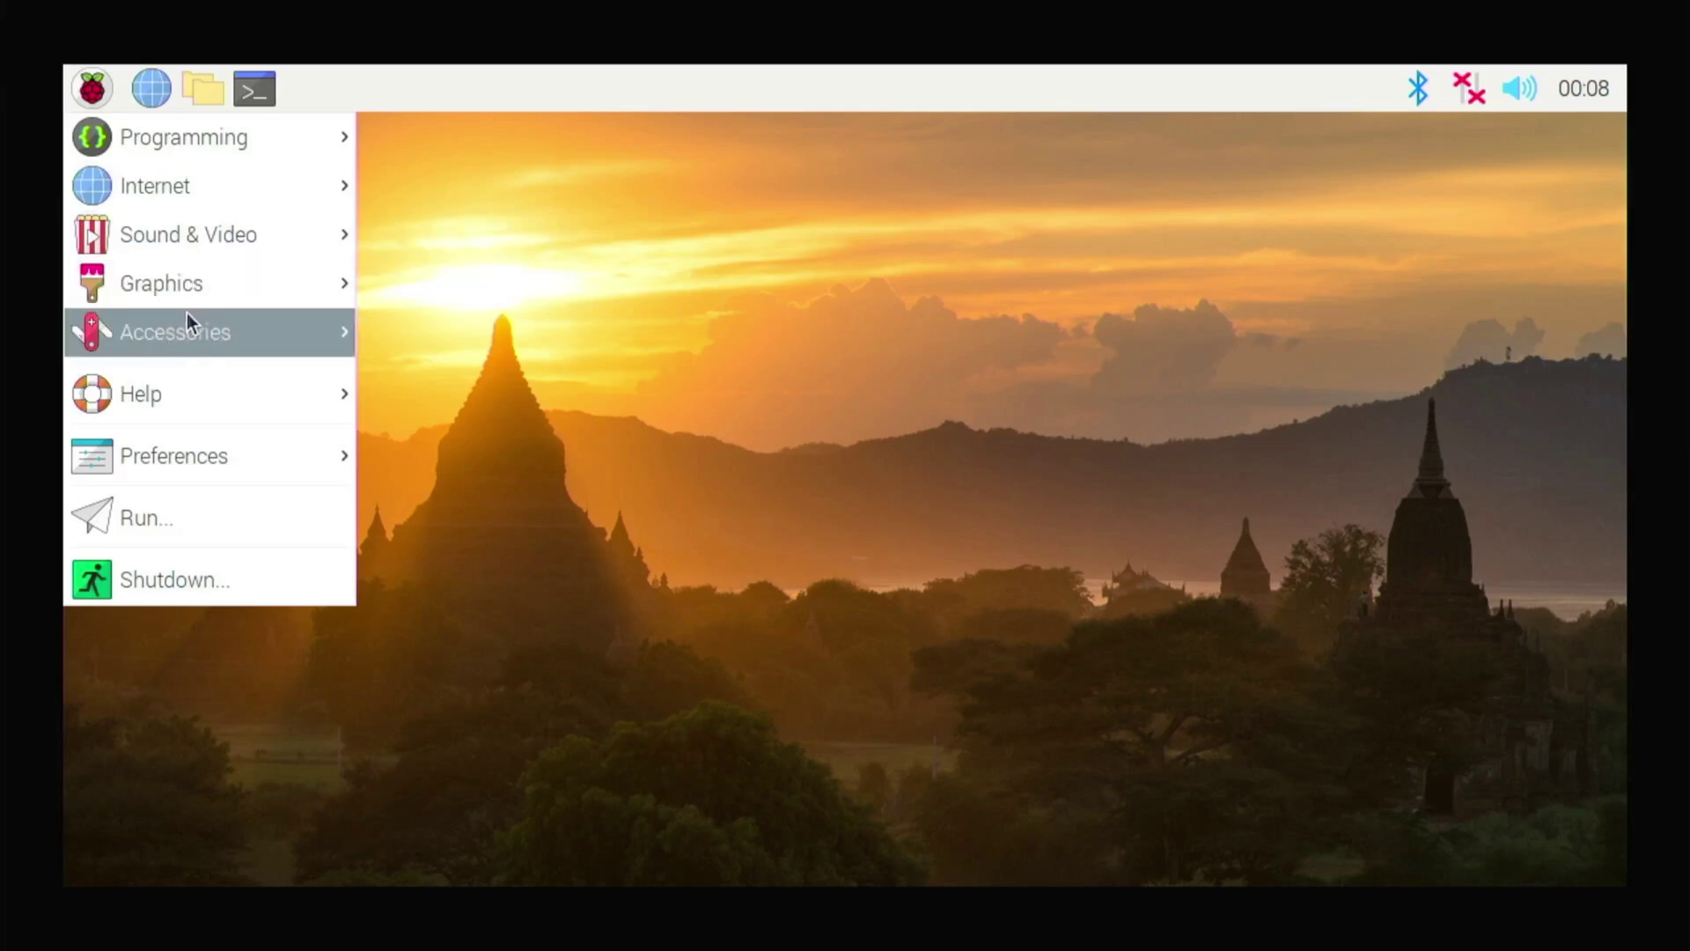
mouse_move(189, 325)
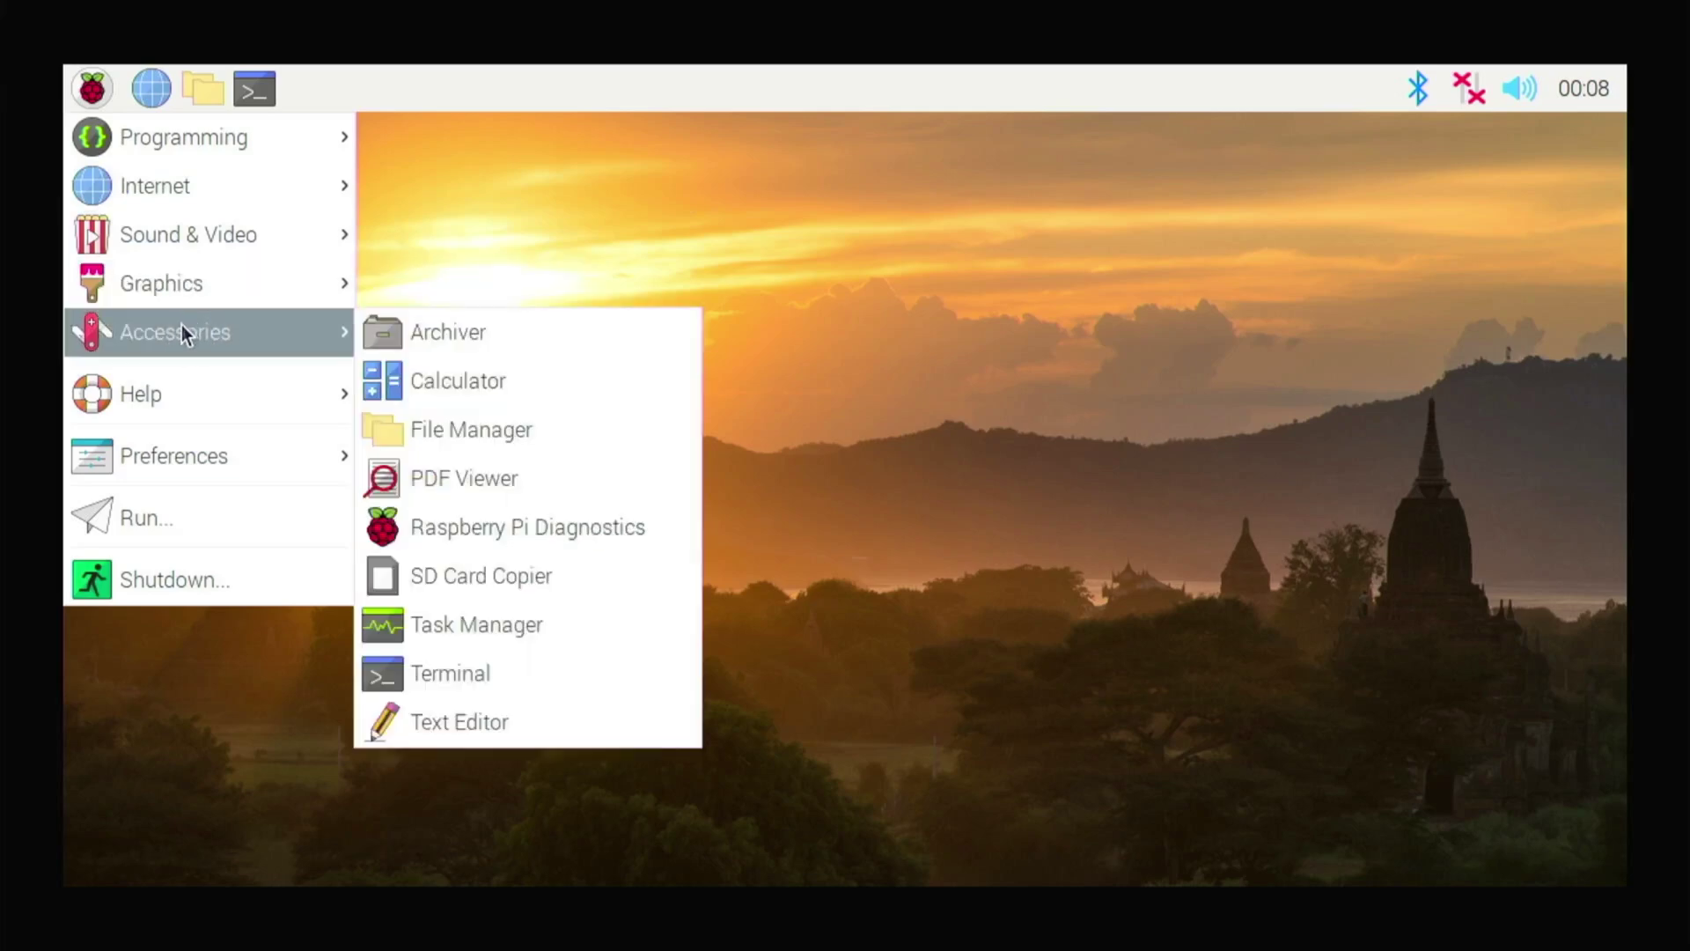
mouse_move(187, 394)
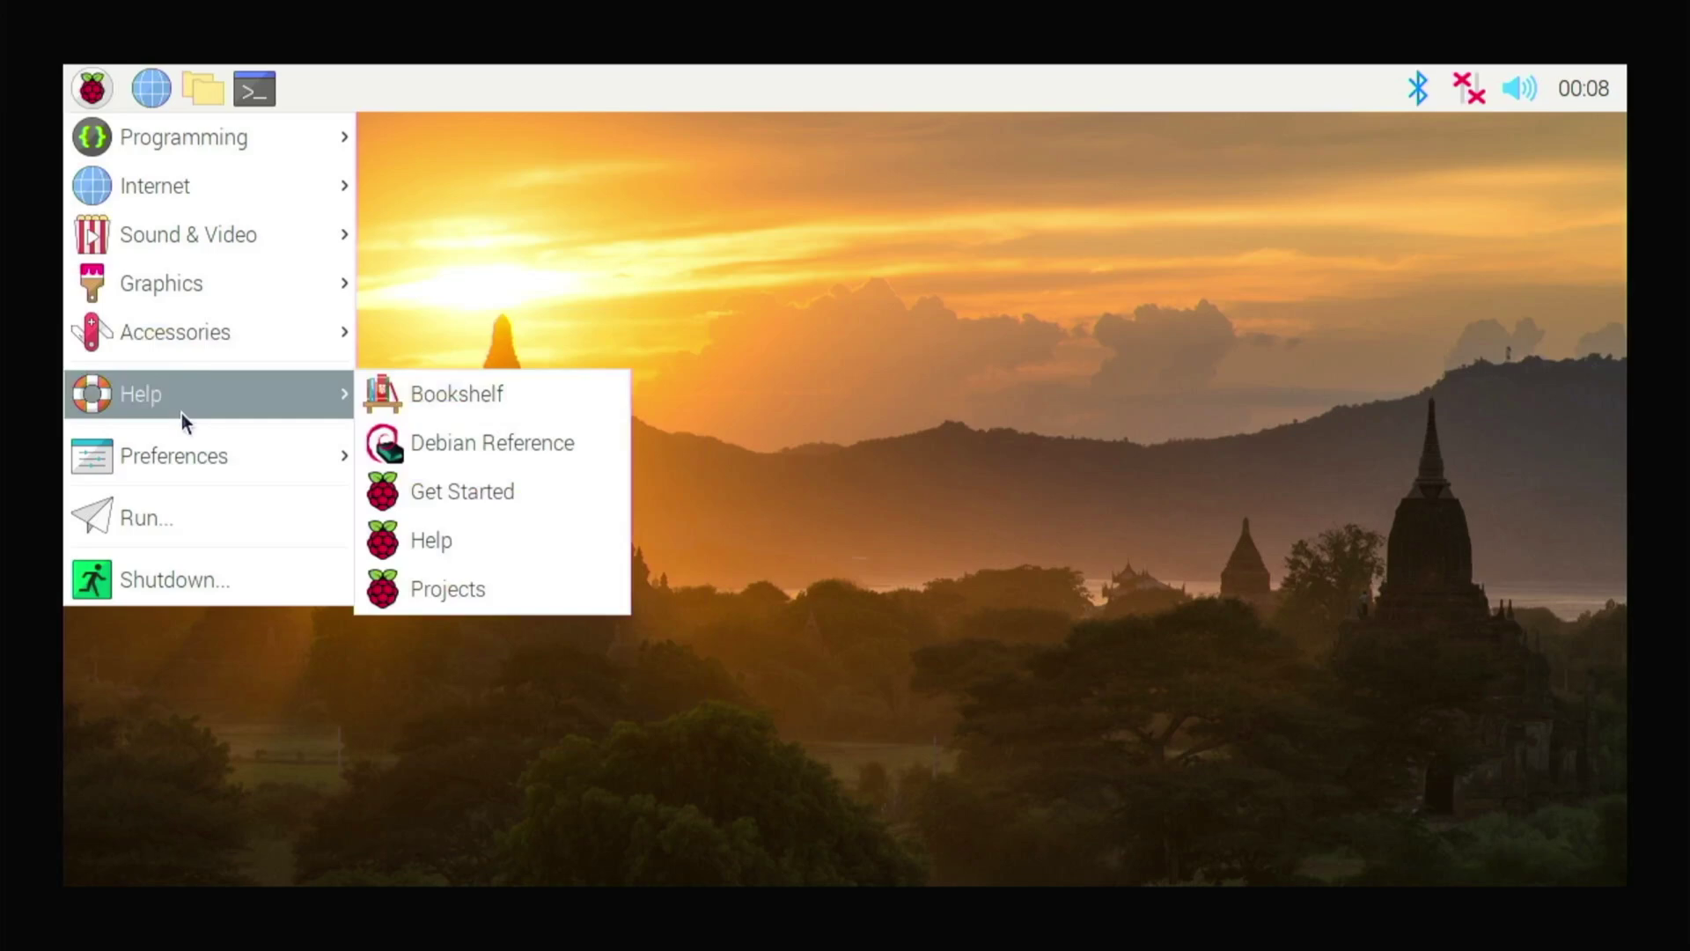
mouse_move(209, 466)
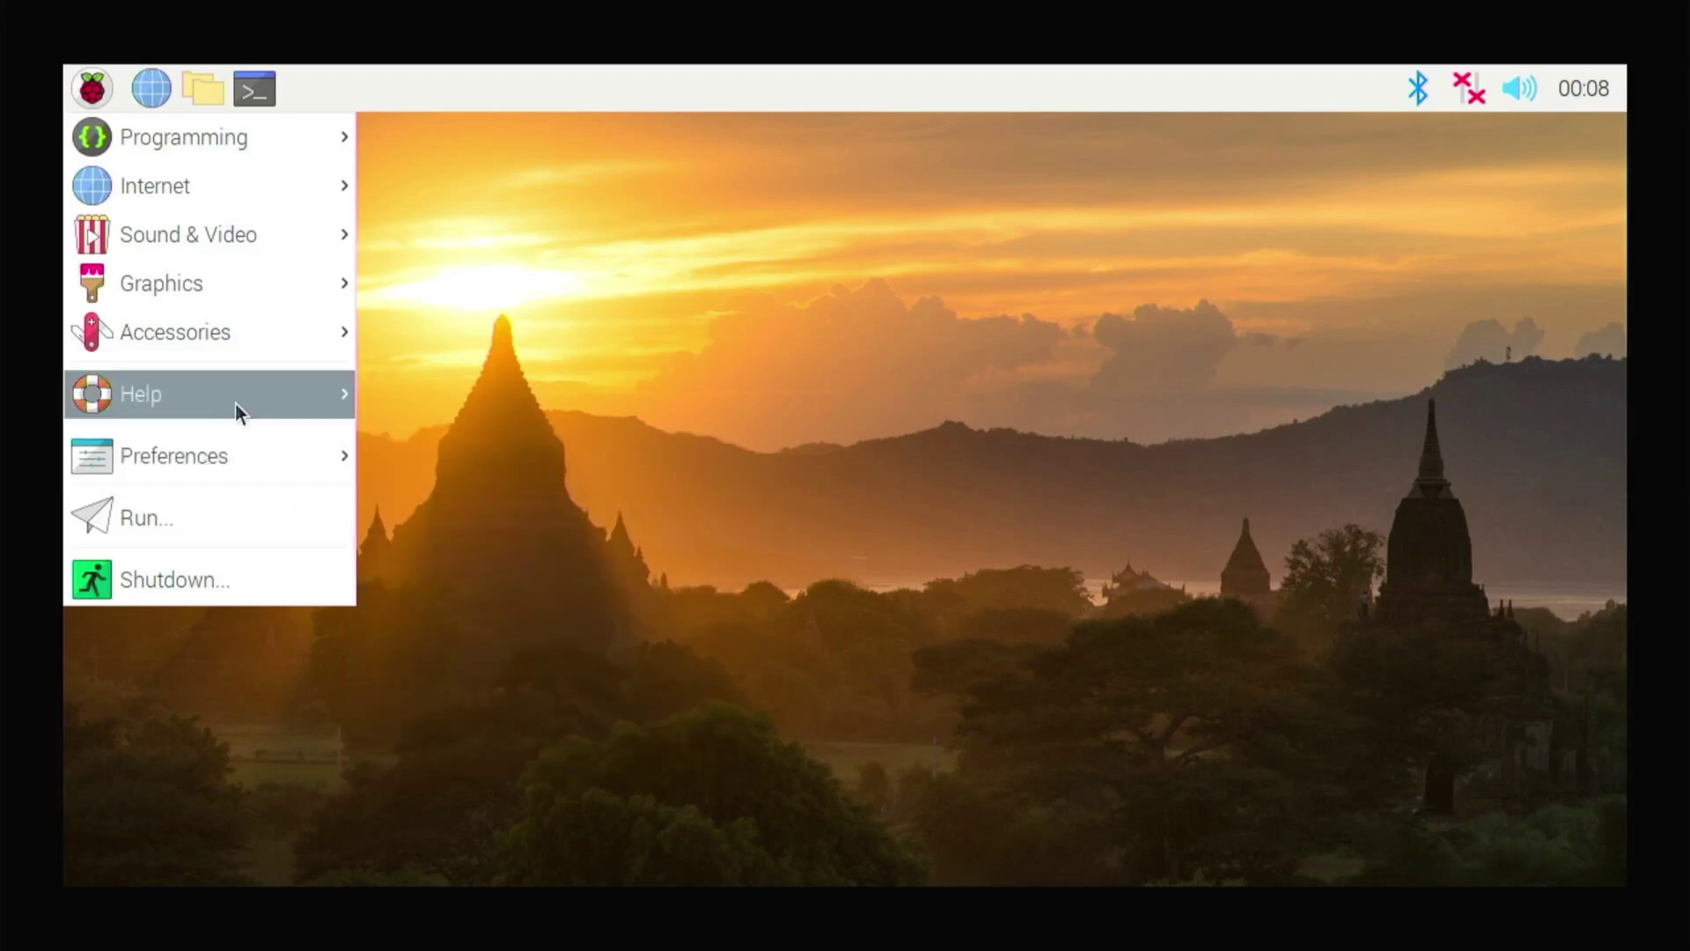
click(232, 603)
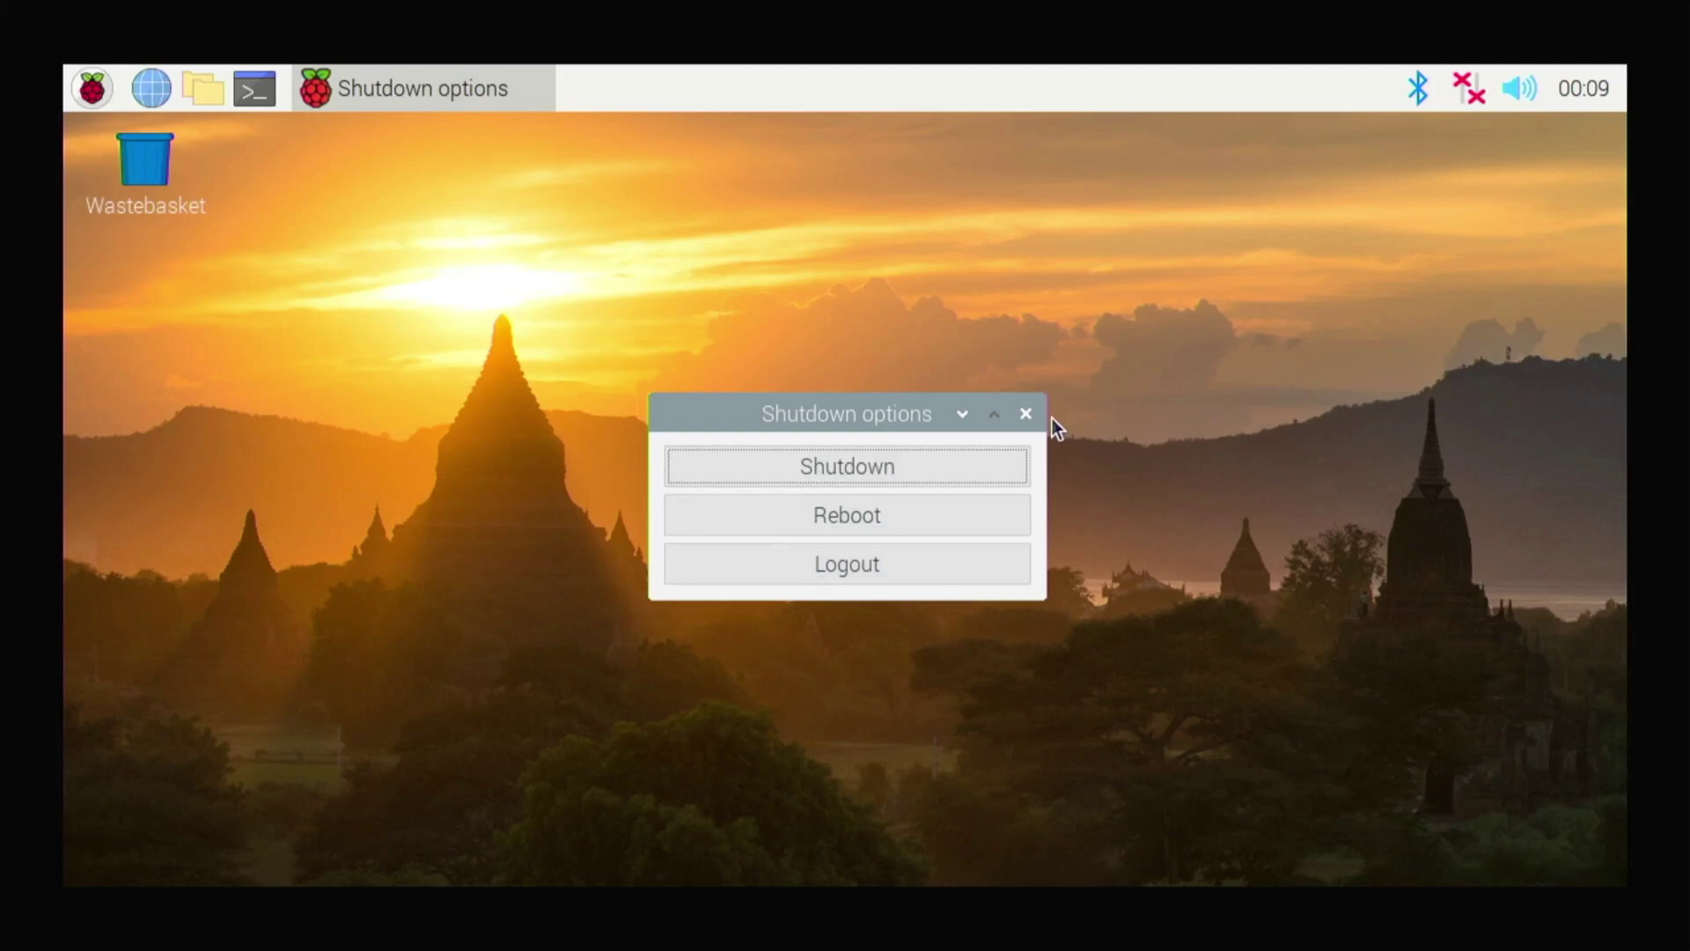
Step: Dismiss the shutdown options and launch Raspberry Pi Configuration from Preferences
click(1026, 414)
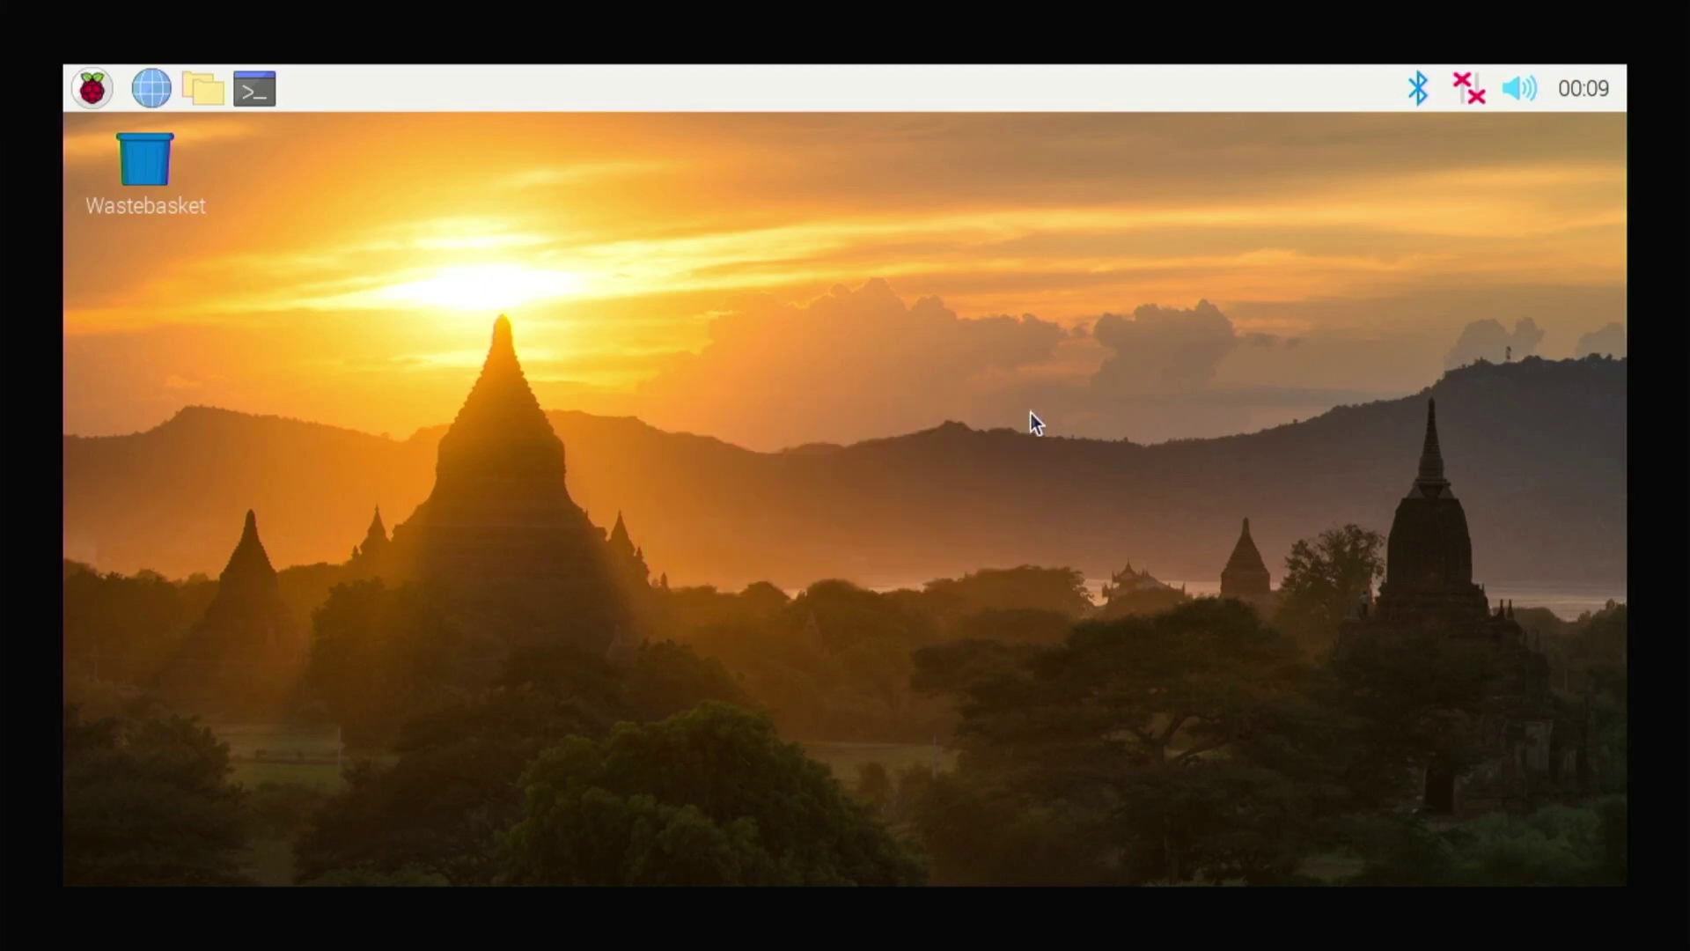
click(92, 88)
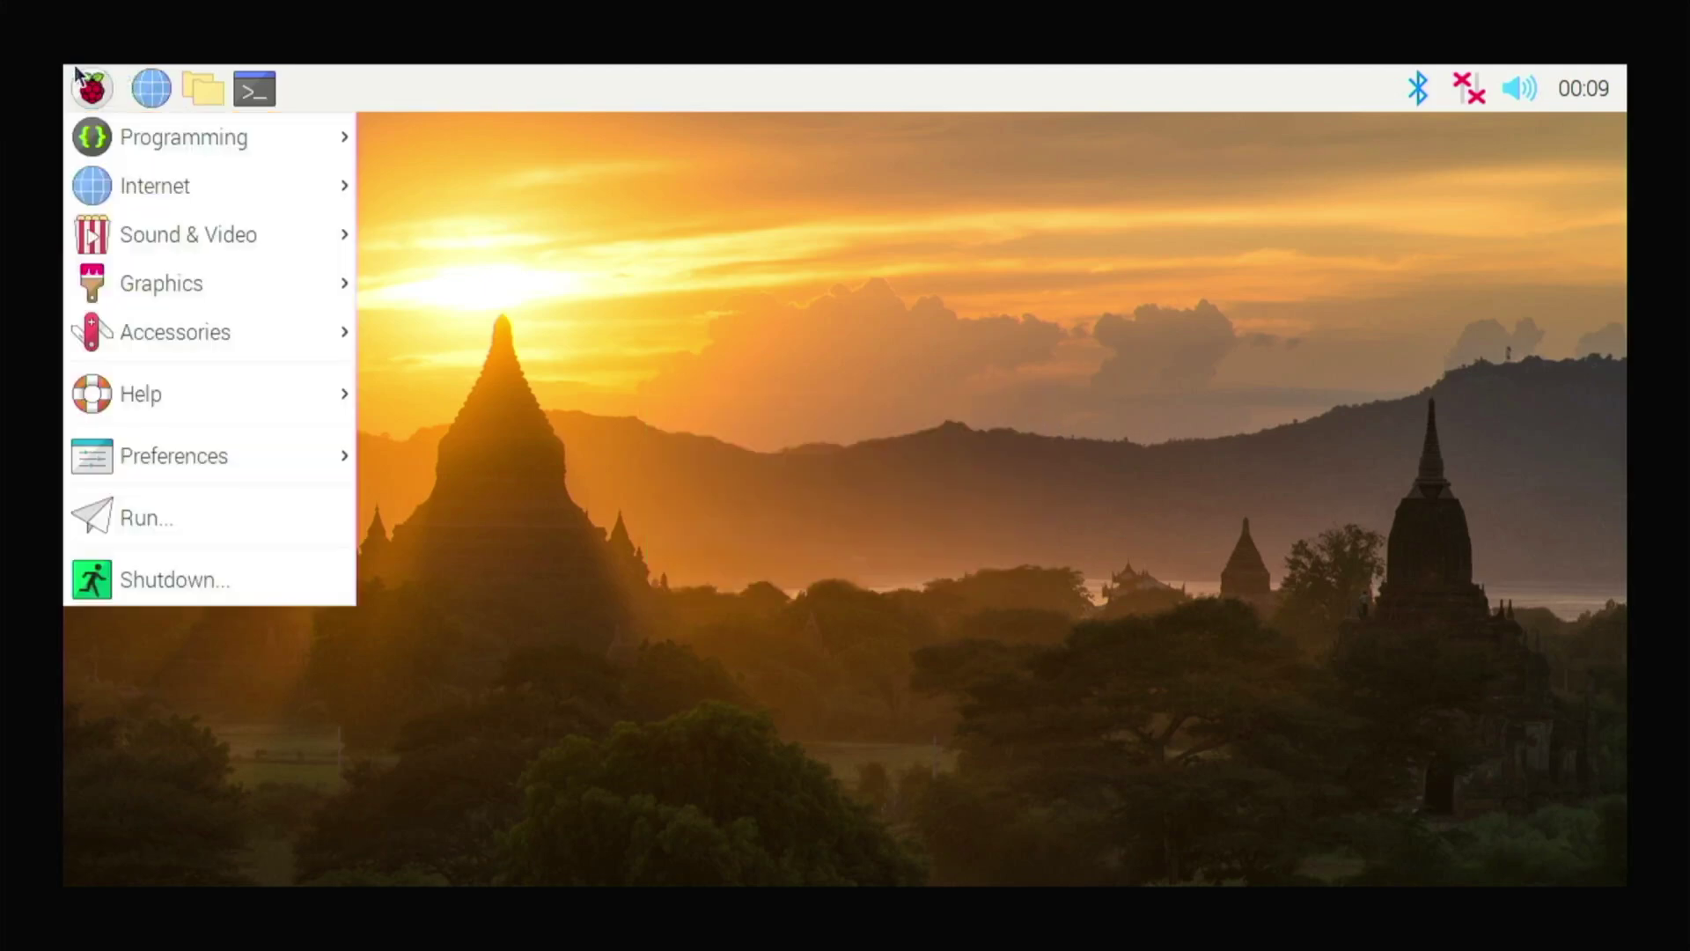
mouse_move(111, 456)
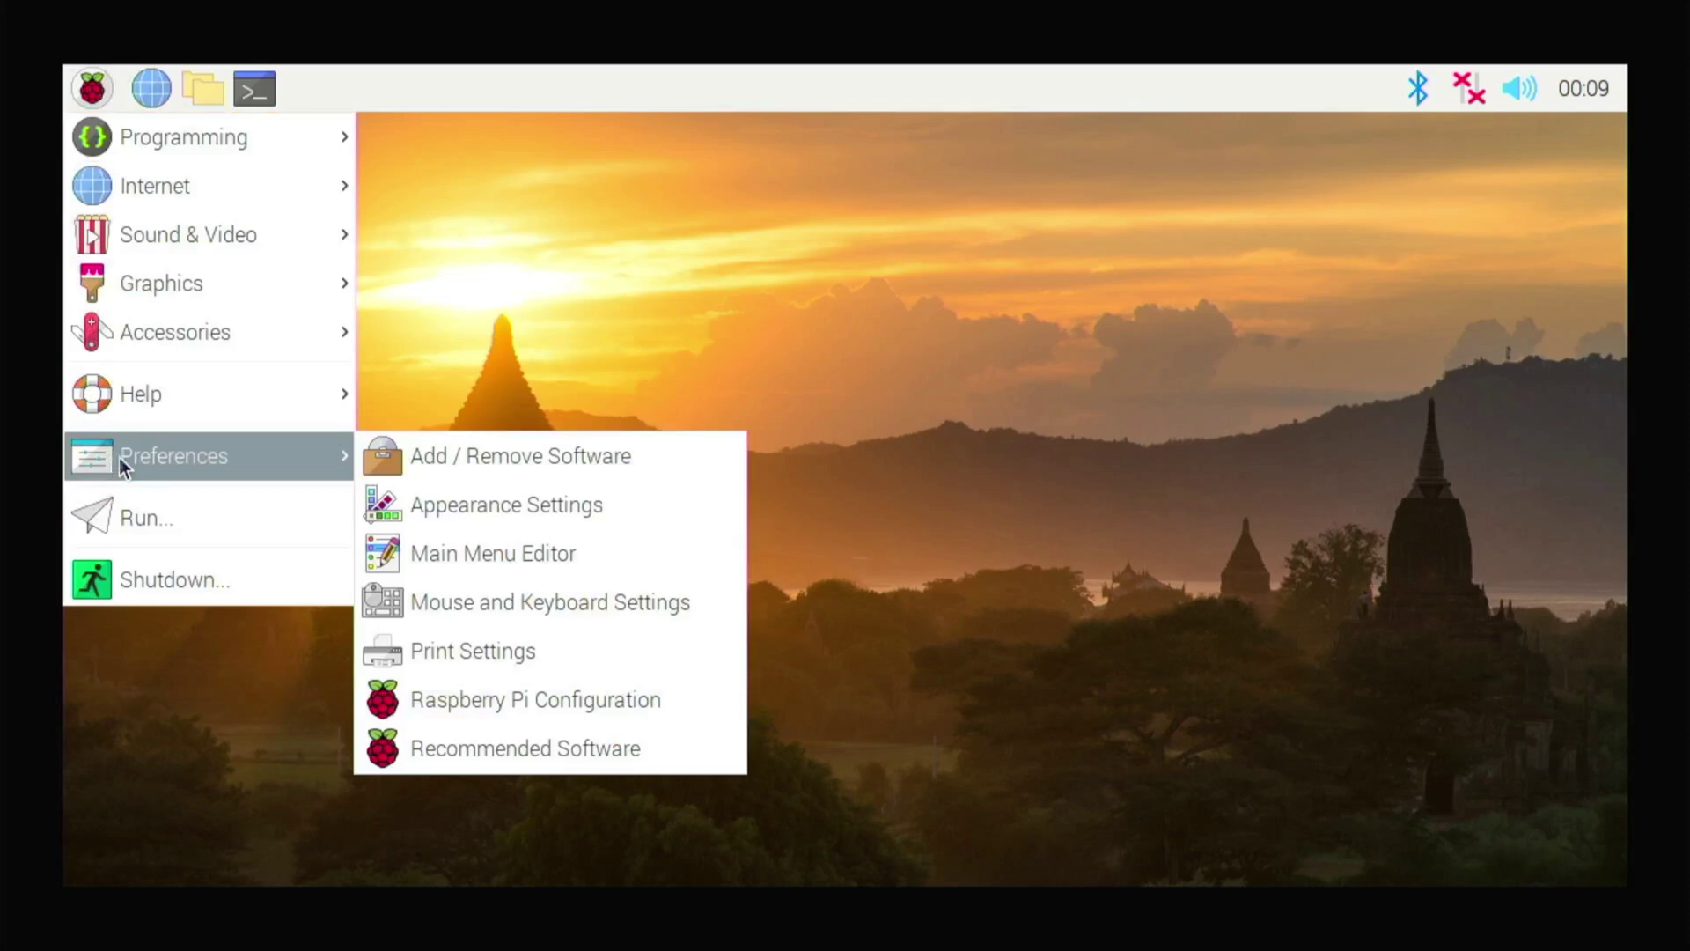
click(516, 699)
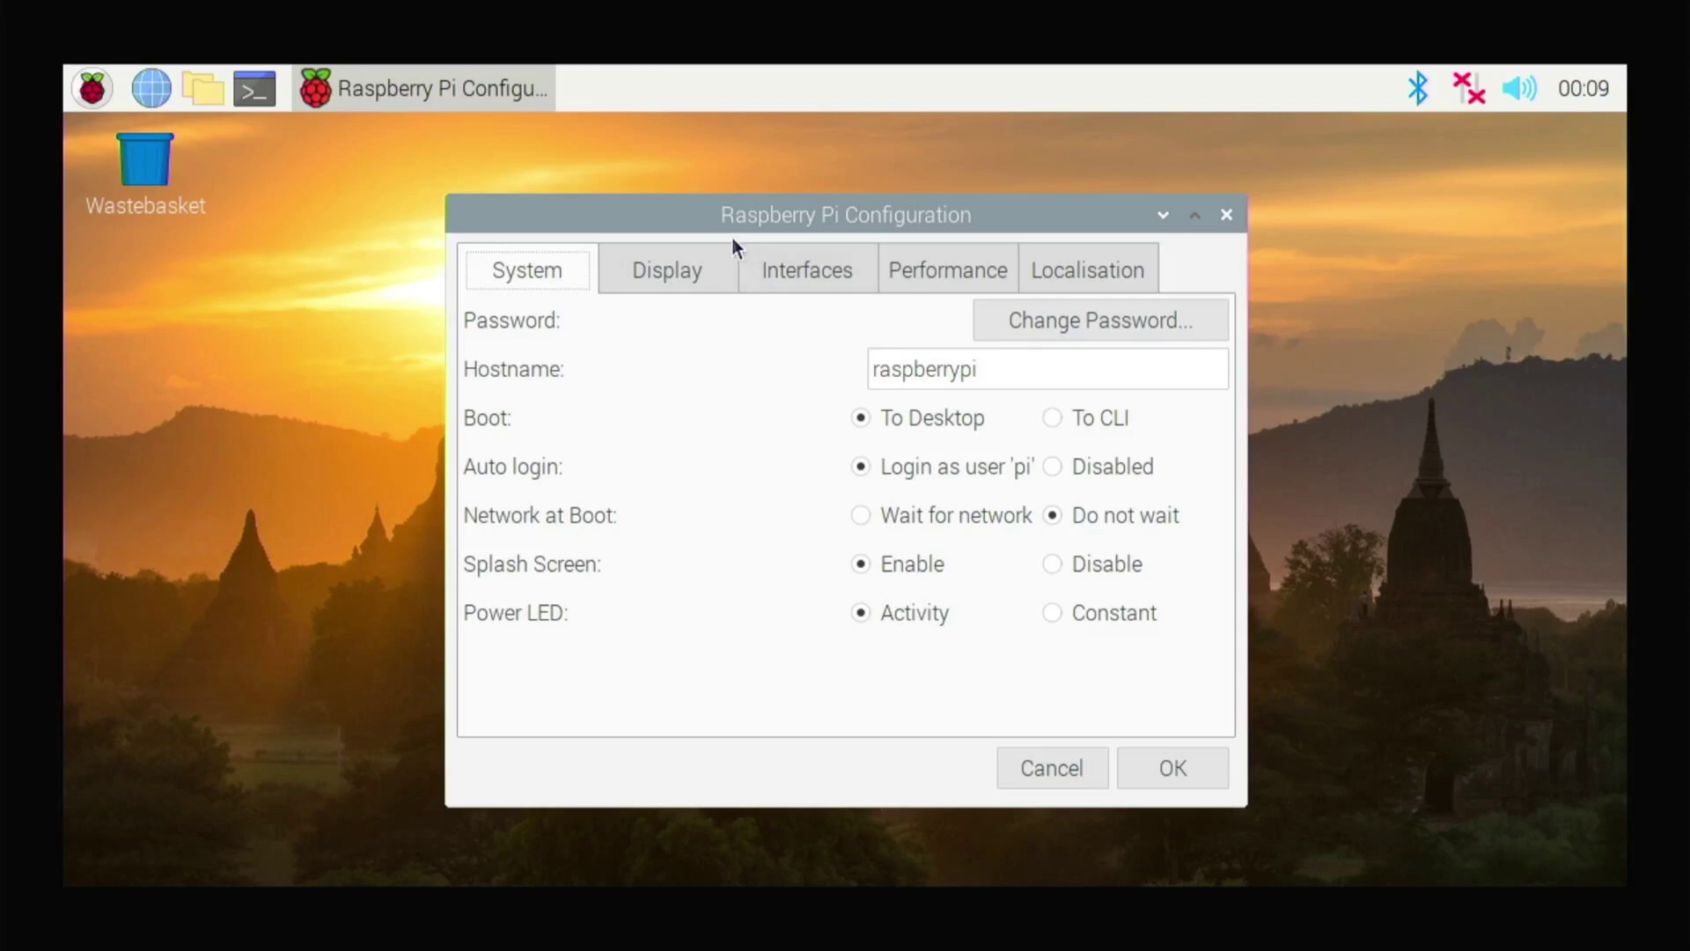
Step: Set SSH to Enable on the Interfaces tab and apply with OK
click(679, 255)
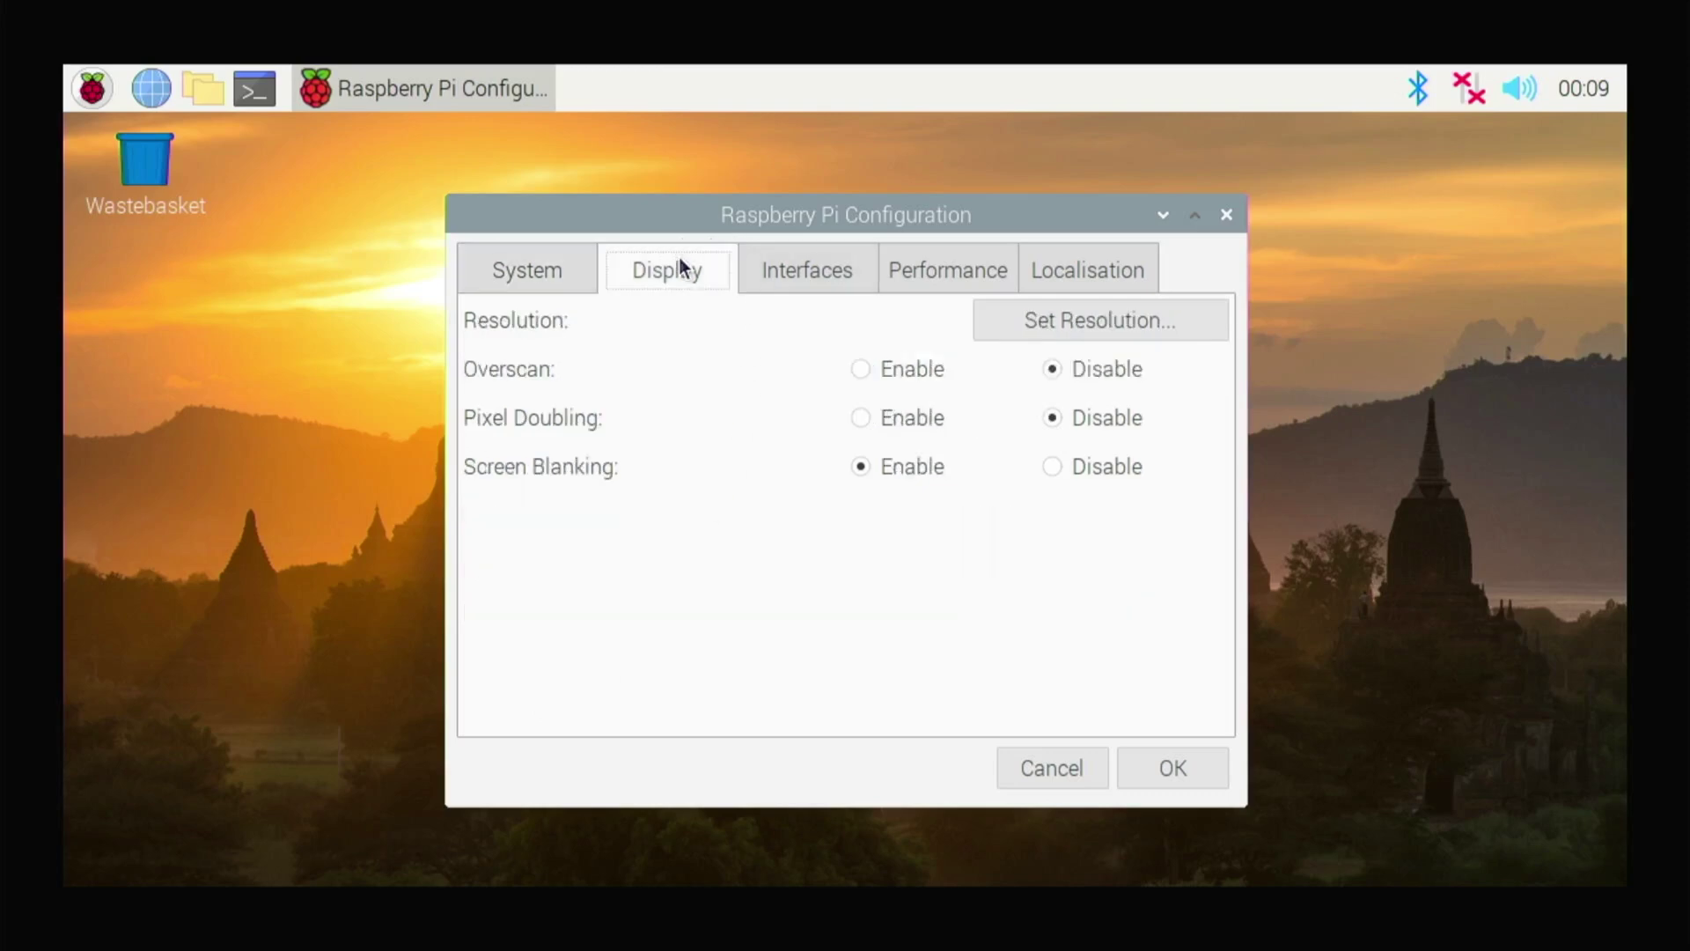
click(793, 274)
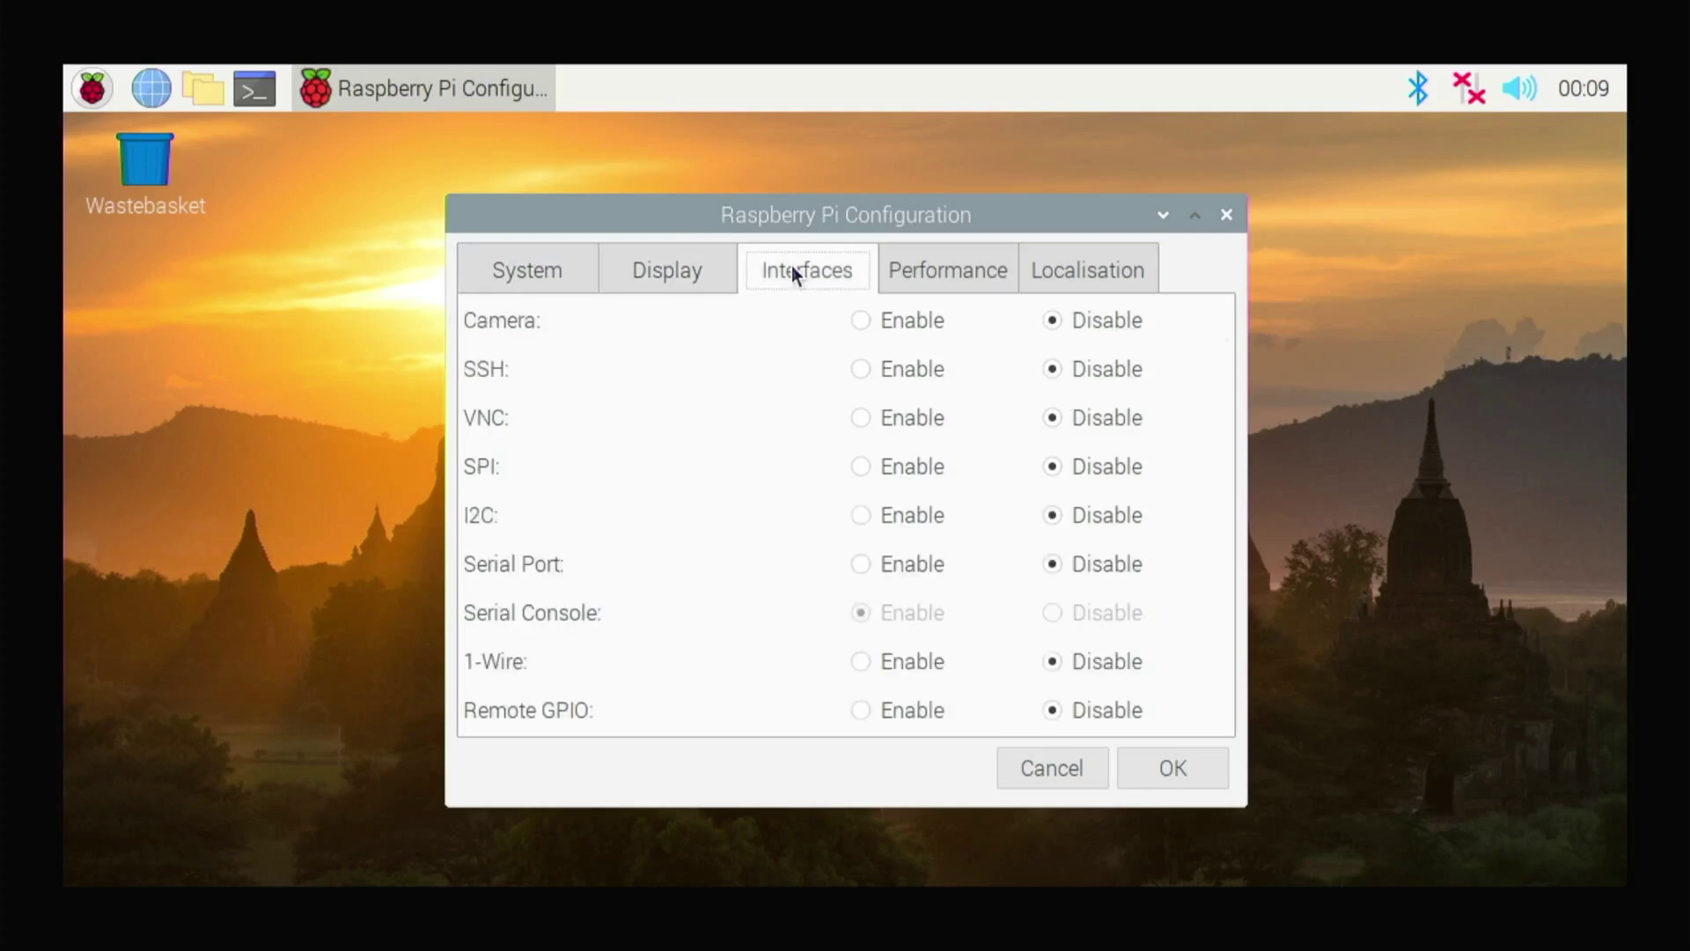
click(861, 372)
click(1169, 773)
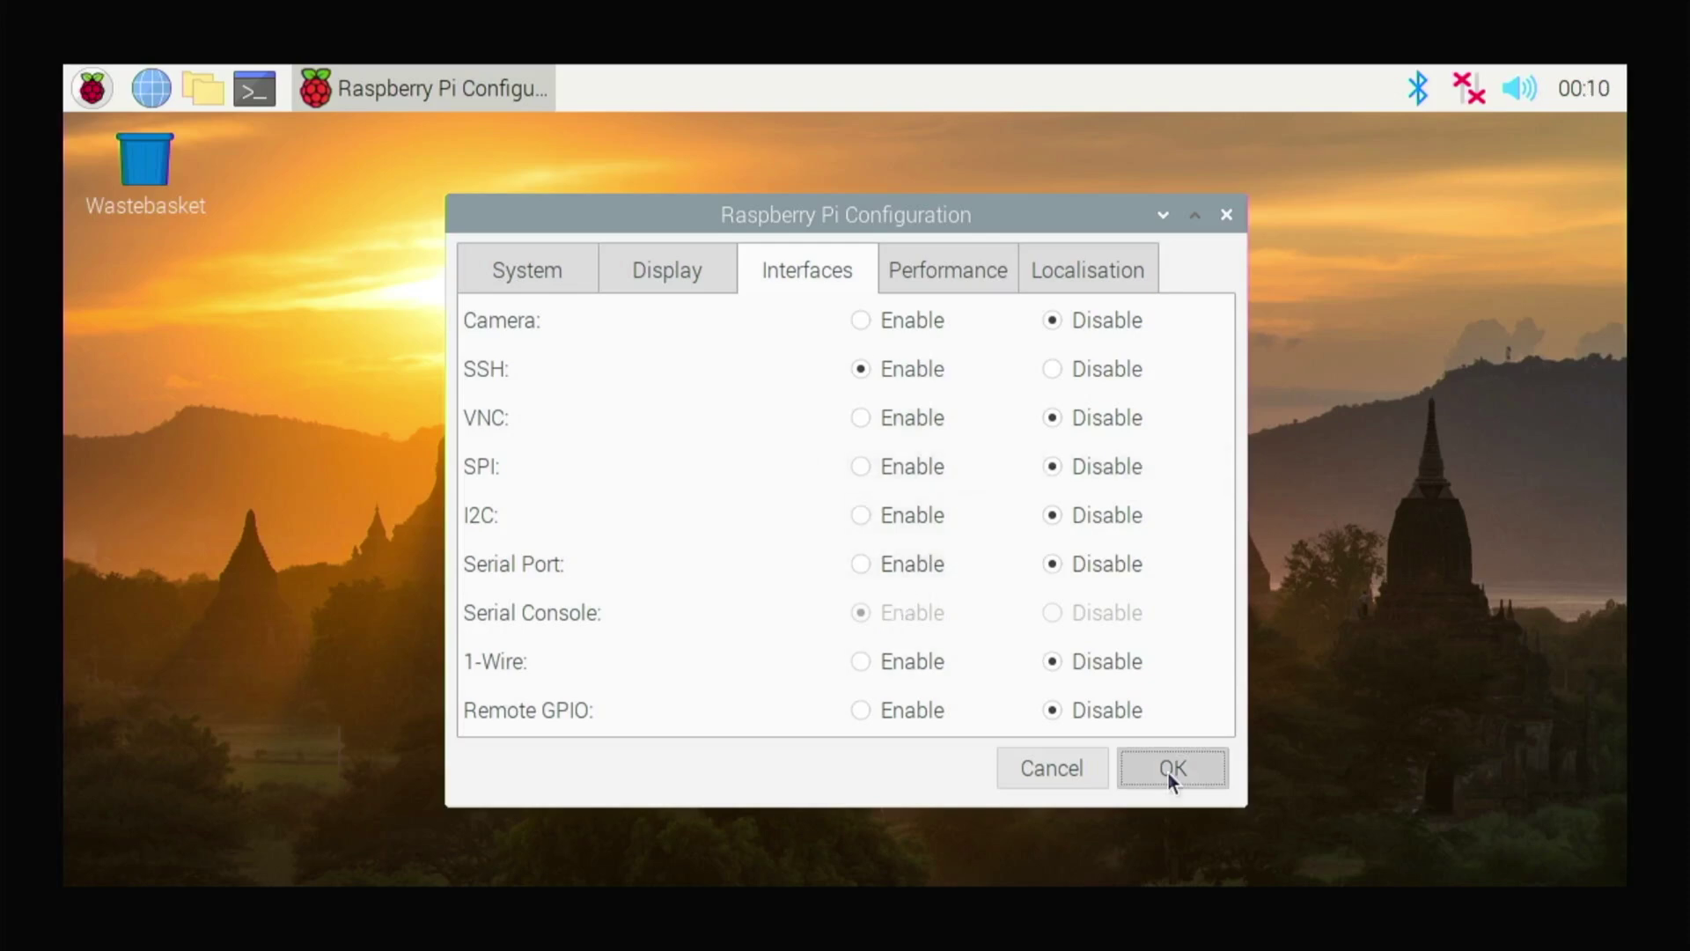